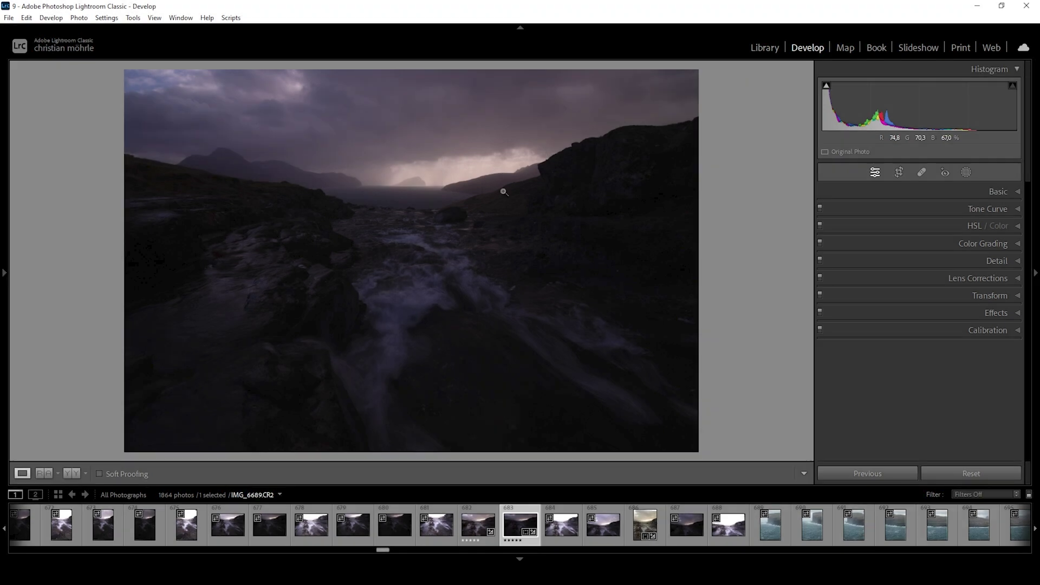
Step: Compare the brighter frames of the scene, then return to the dark river photo
left_click(571, 541)
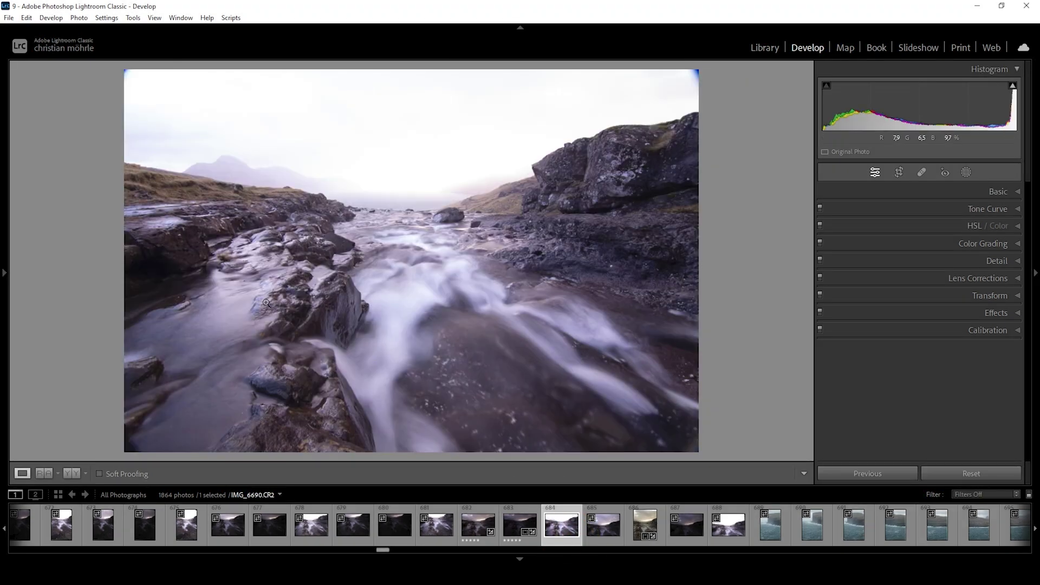
left_click(475, 535)
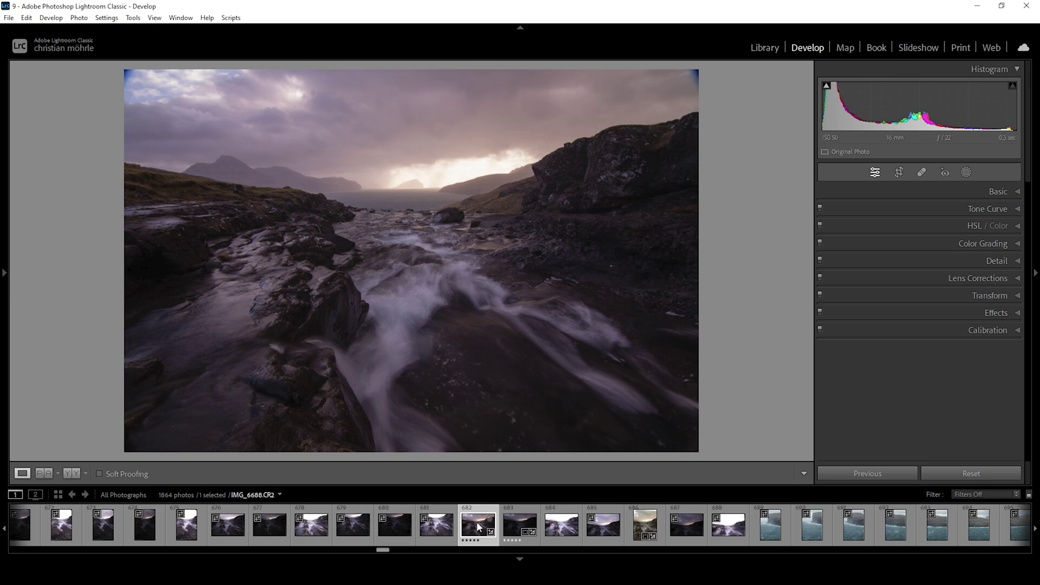
left_click(520, 524)
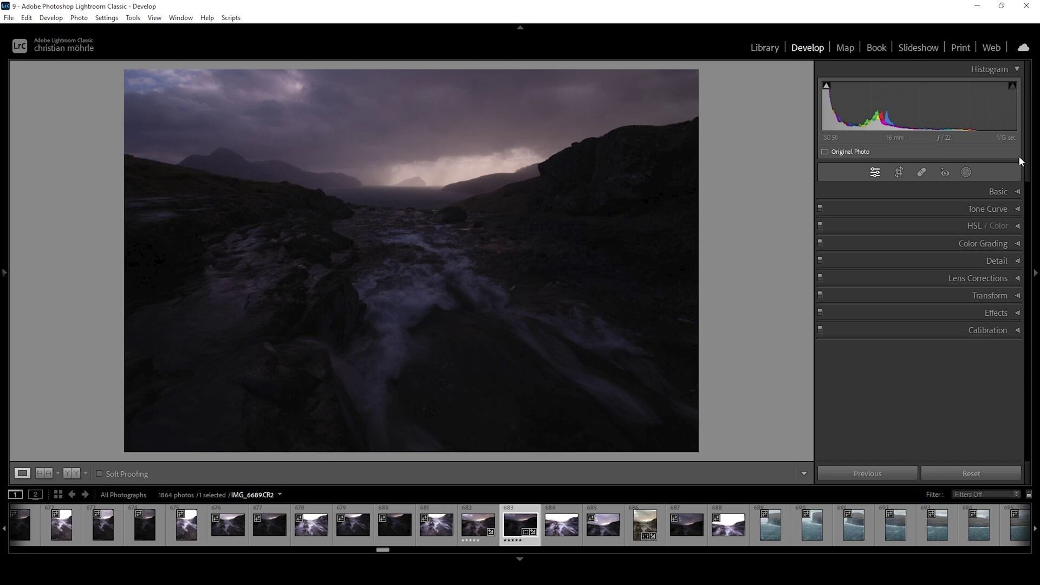
Step: Change the river photo's profile from Adobe Color to Adobe Standard in the Basic panel
left_click(1014, 193)
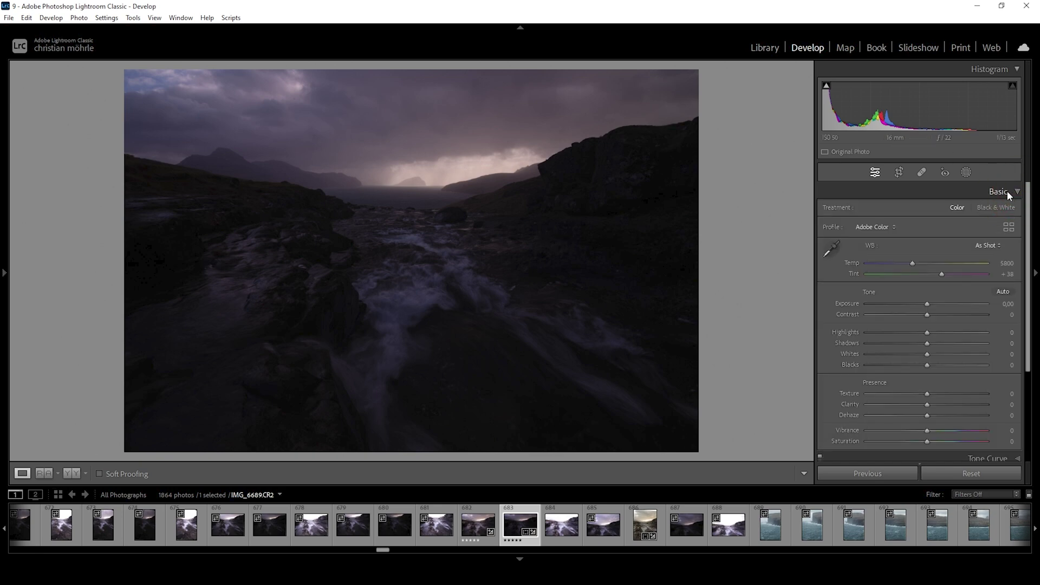
left_click(862, 226)
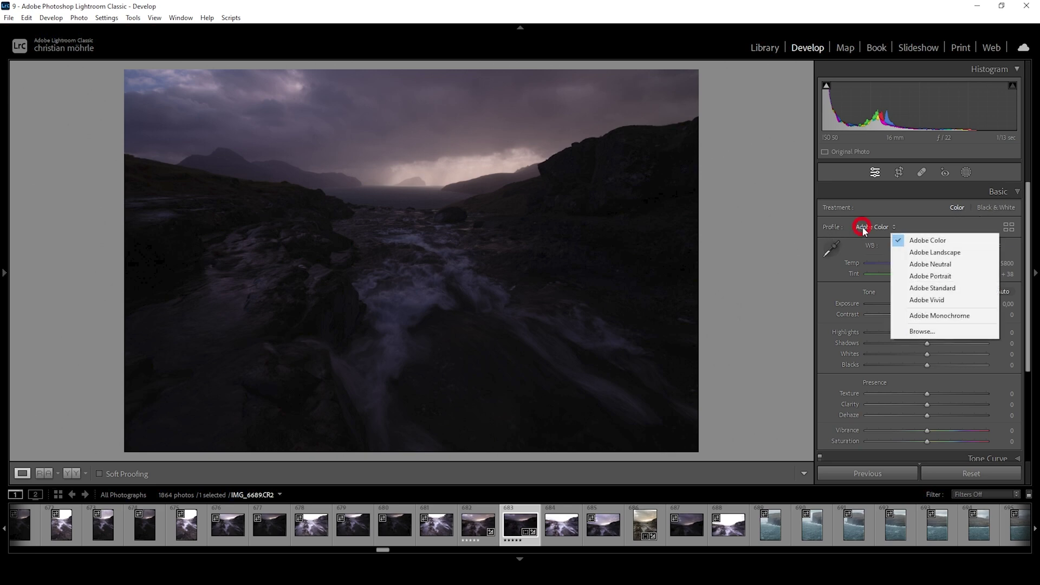
left_click(928, 290)
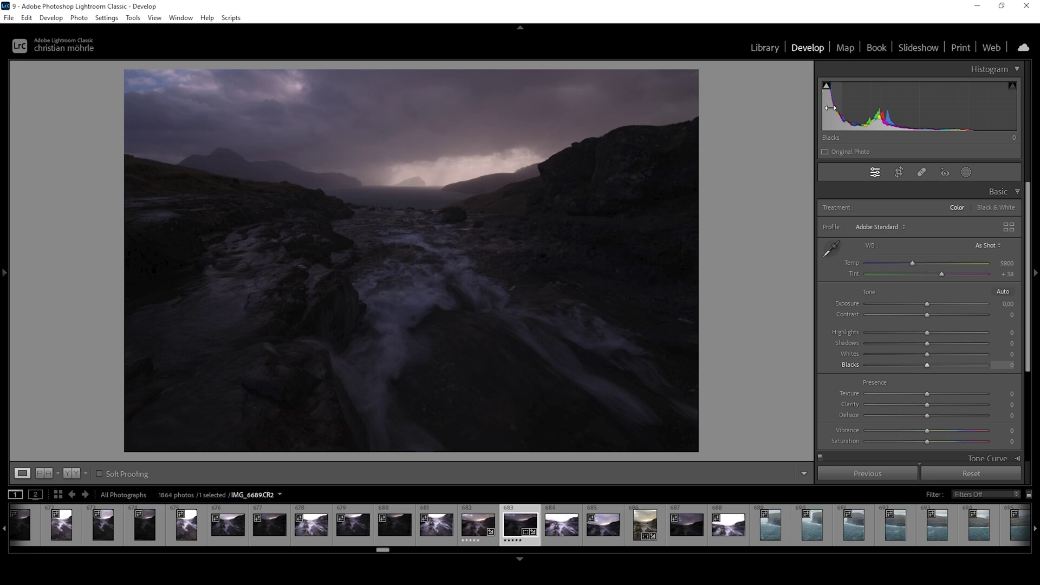
Step: Show shadow clipping on the histogram and raise Exposure to +2,60
left_click(826, 86)
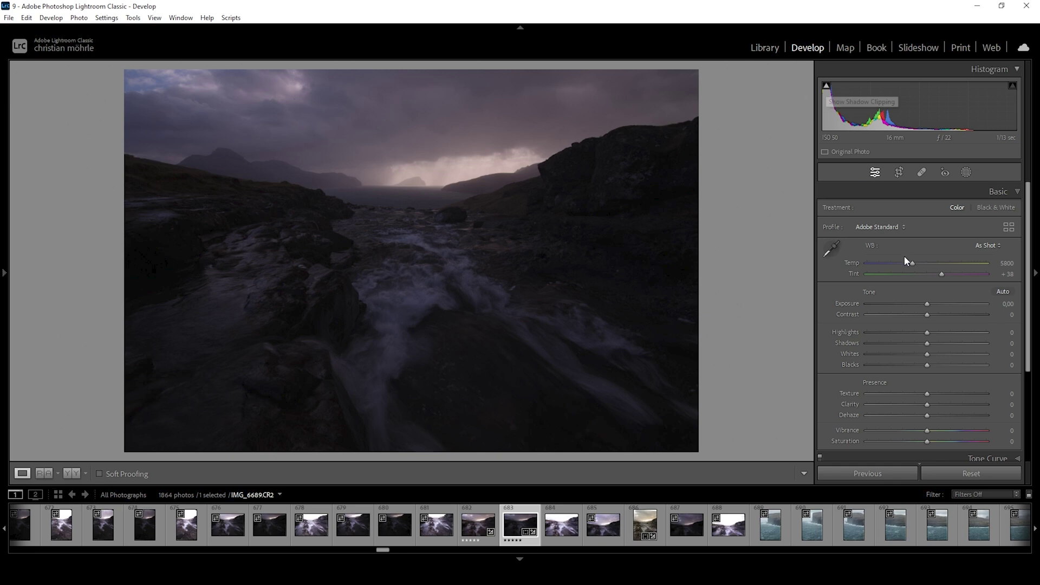
left_click_drag(929, 304, 959, 301)
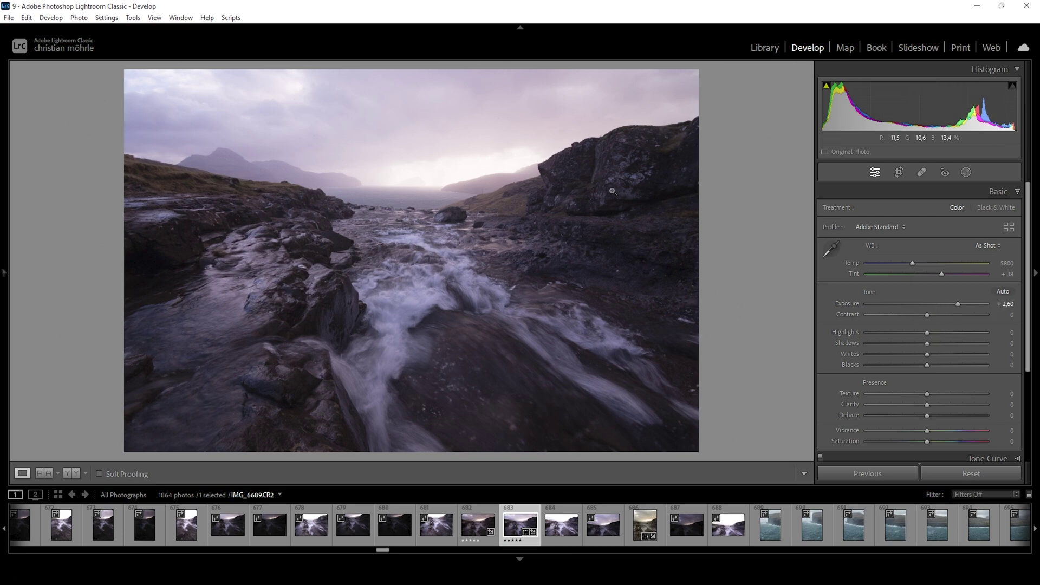
left_click(550, 163)
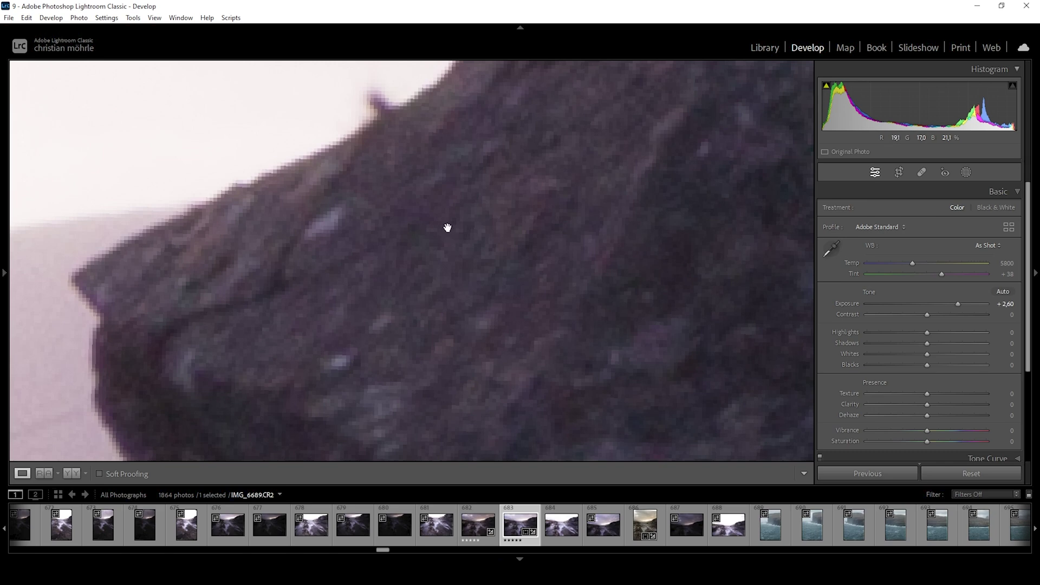
left_click(409, 204)
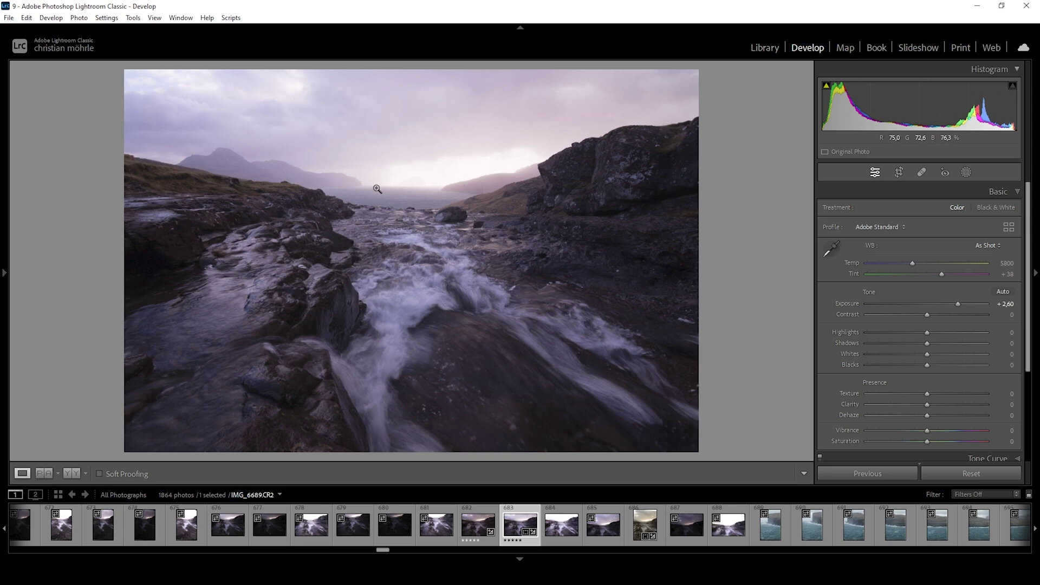
Step: Warm the white balance to Temp 6661 and lower Tint to +3
left_click_drag(913, 264, 921, 268)
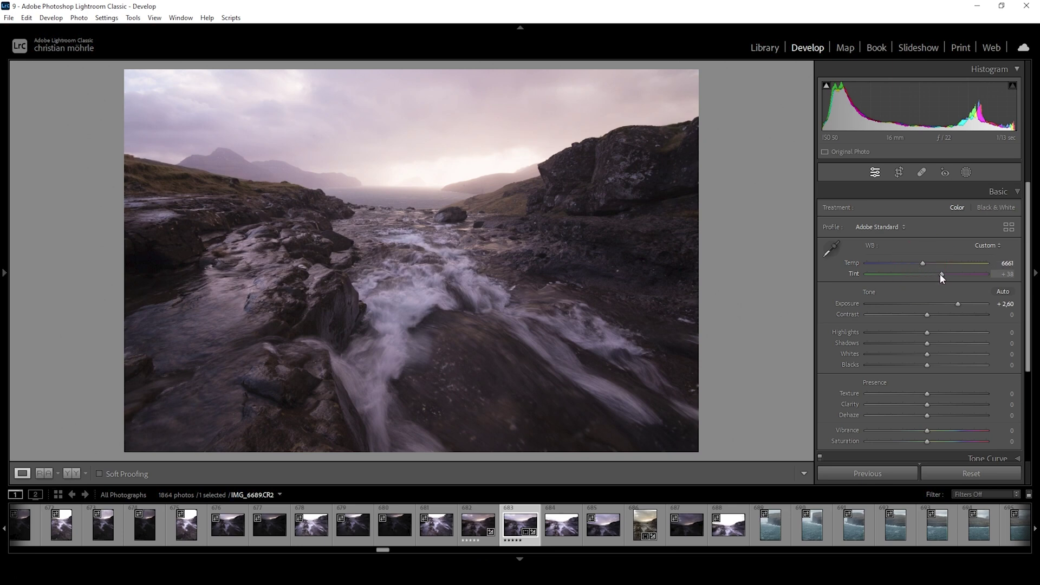
left_click_drag(939, 273, 927, 272)
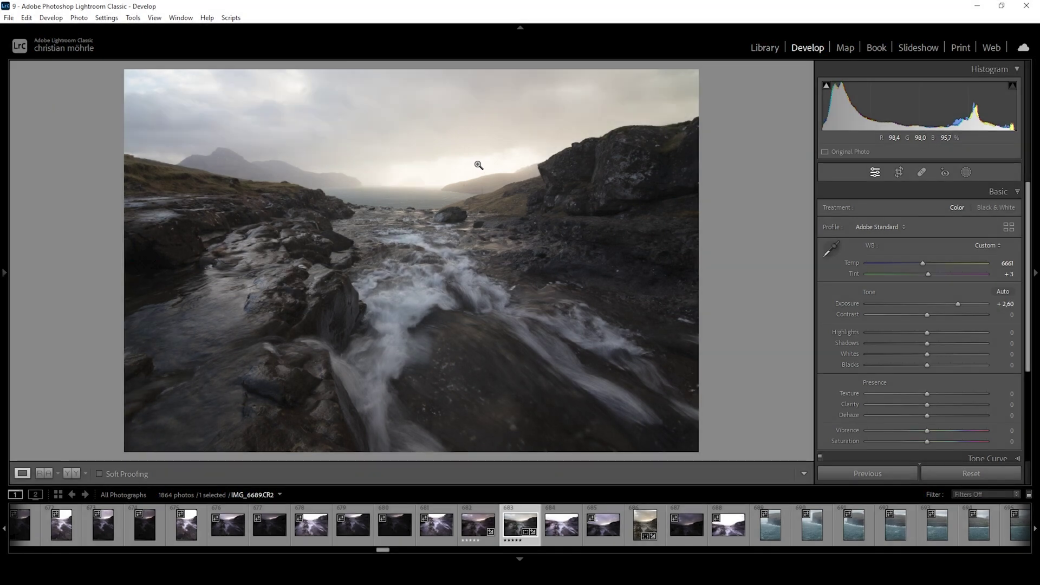
Step: Pull Highlights down to -76 and lift Shadows to +18
left_click_drag(926, 332, 895, 329)
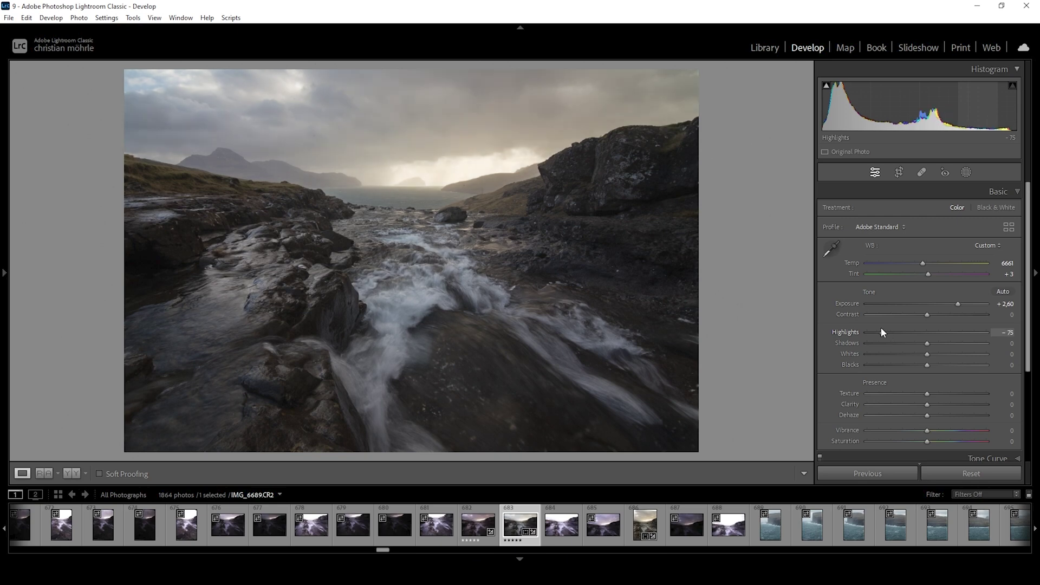
left_click_drag(881, 328, 881, 328)
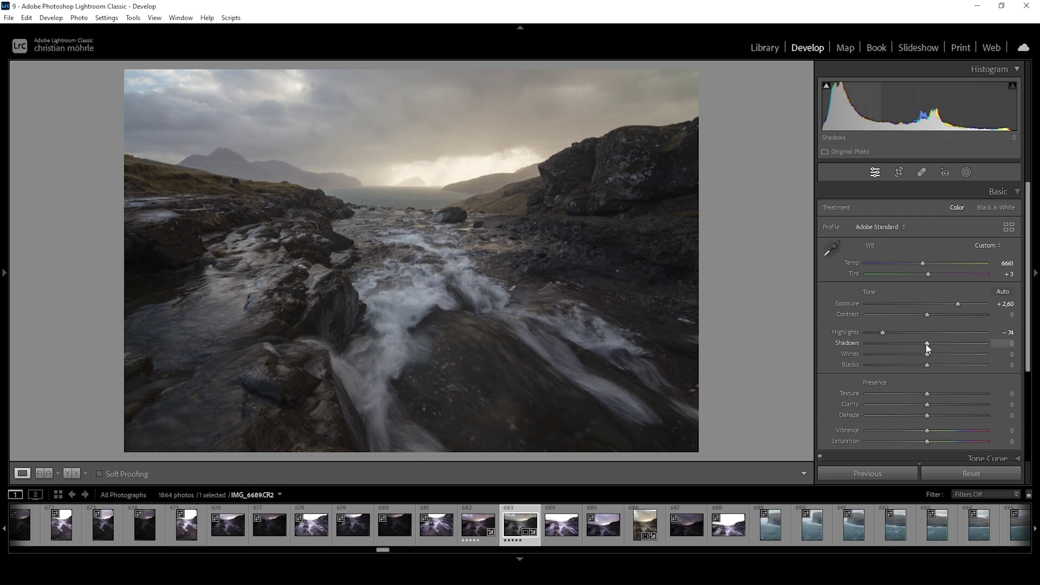
left_click_drag(927, 345, 933, 345)
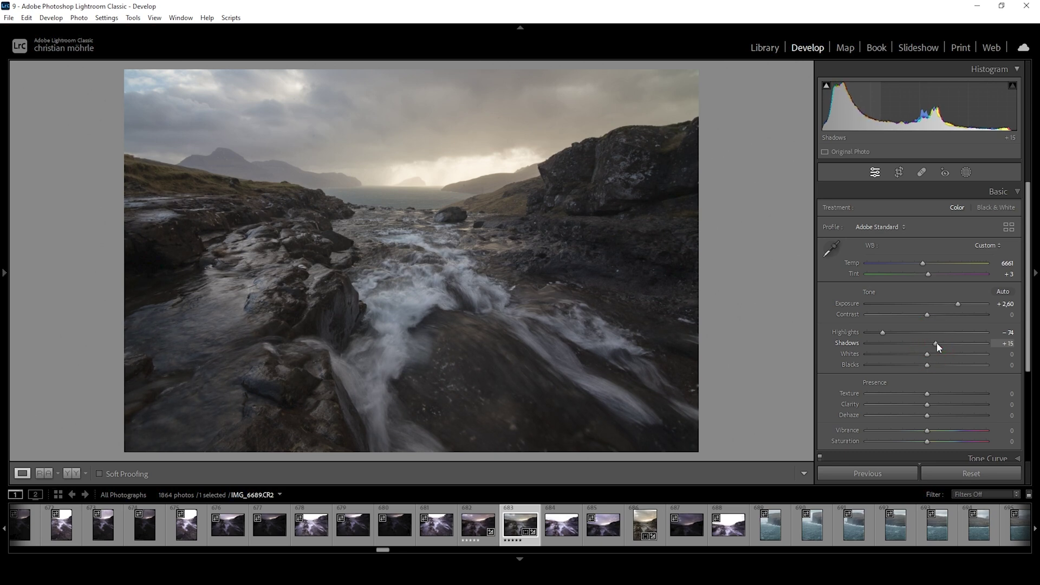
left_click_drag(937, 342, 937, 343)
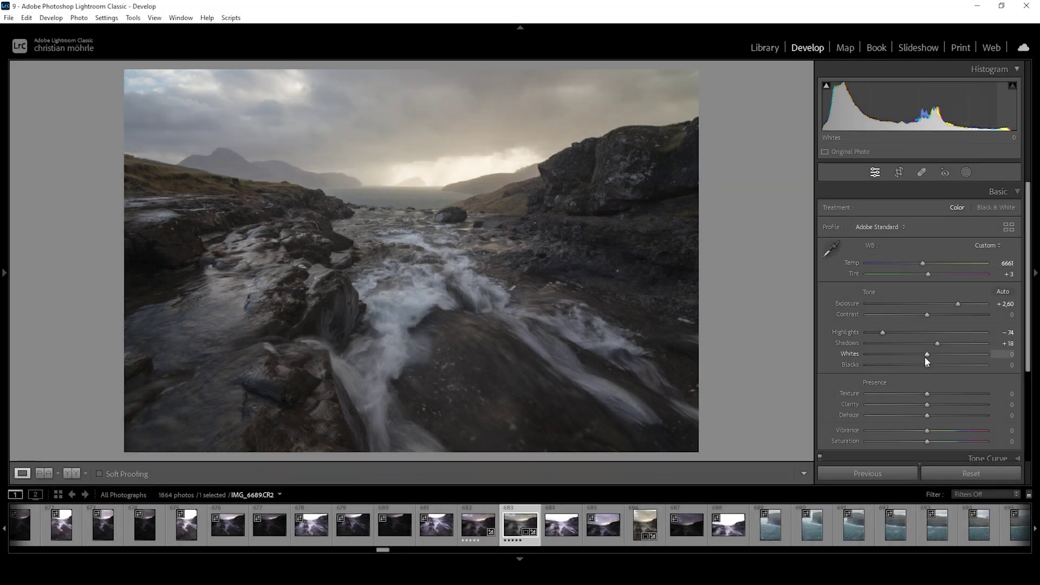
Step: Raise Whites to +32 while checking the clipping preview
left_click_drag(929, 353, 948, 354)
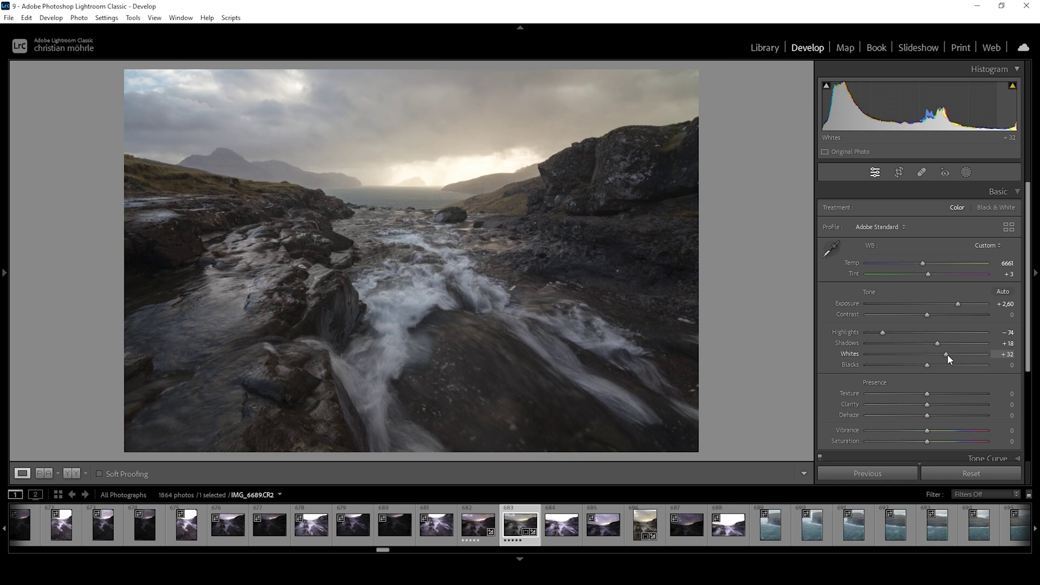
left_click(946, 354, "alt")
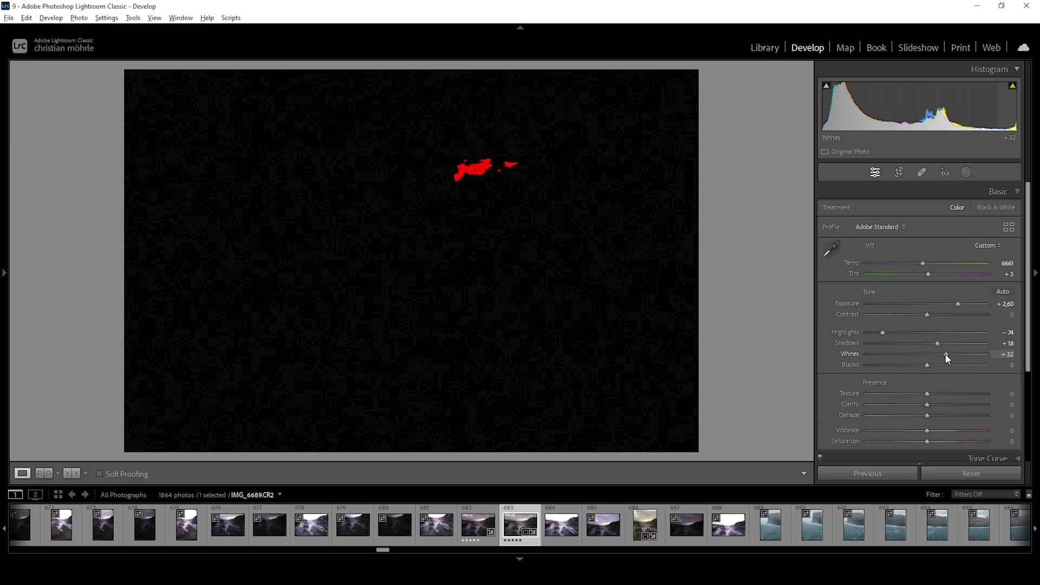
left_click_drag(946, 354, 945, 353)
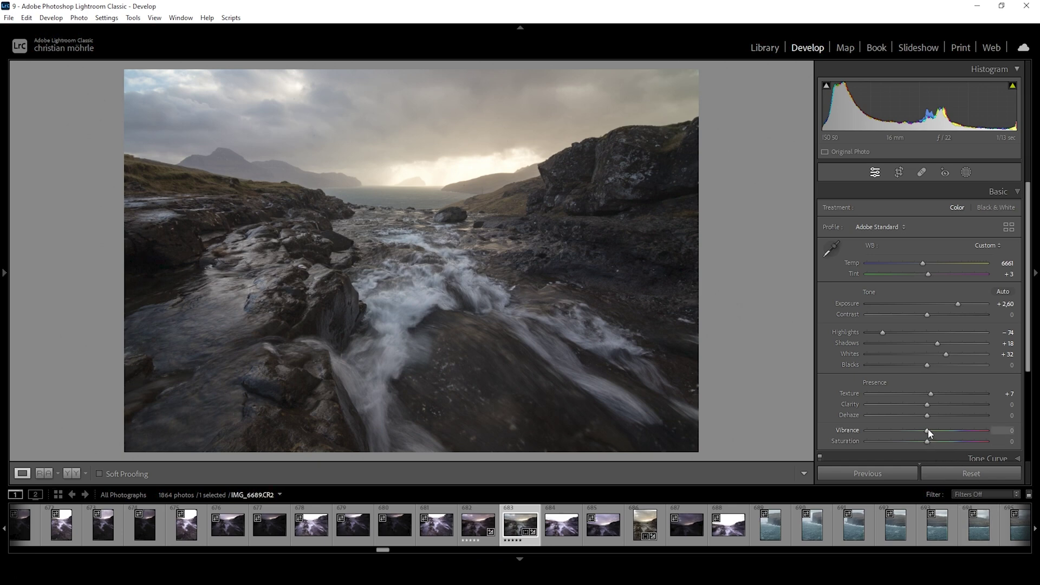
Step: Boost Vibrance to +34 and Saturation to +16, comparing Before/After with the original
left_click_drag(929, 429, 944, 431)
left_click_drag(934, 444, 941, 443)
left_click(71, 475)
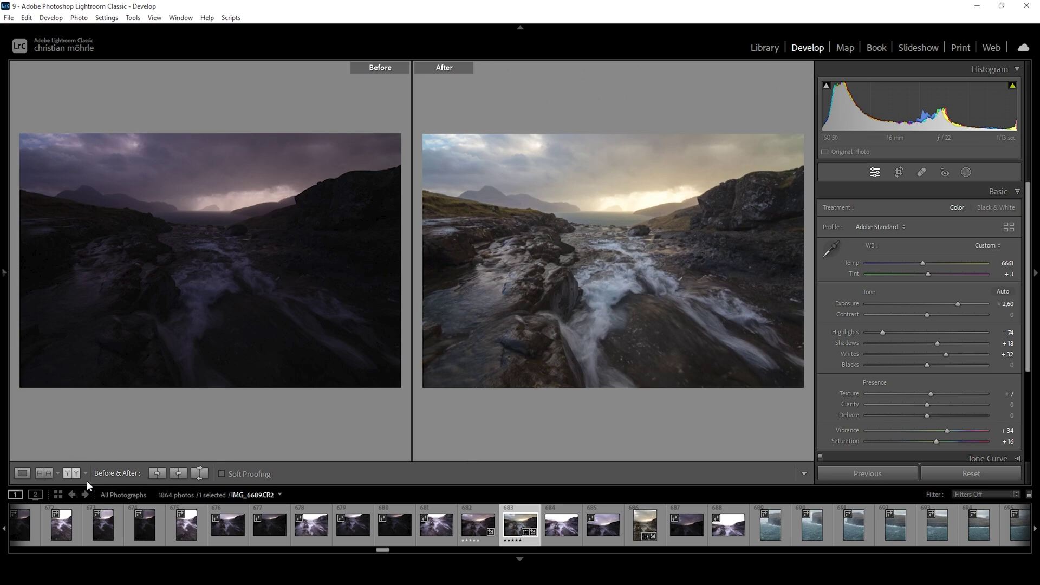
left_click(22, 473)
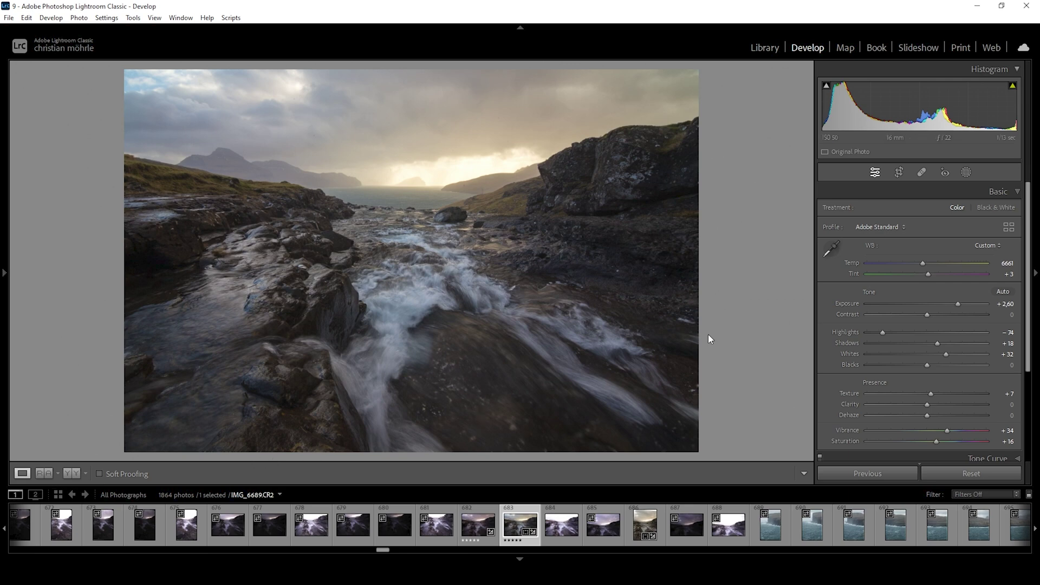
left_click(966, 173)
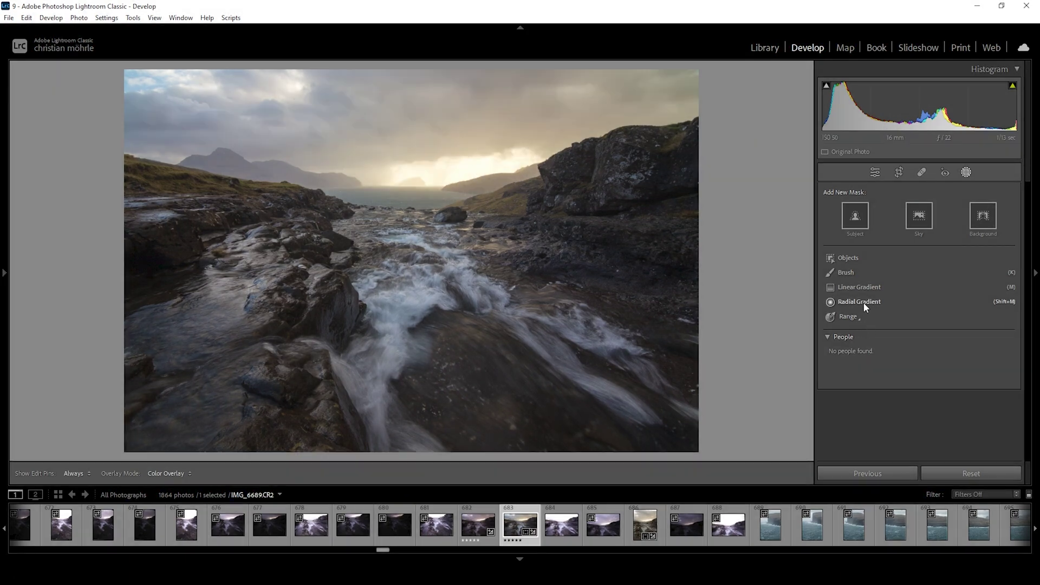
Step: Draw a radial gradient ellipse over the sunrise glow between the hills and position it
left_click(863, 303)
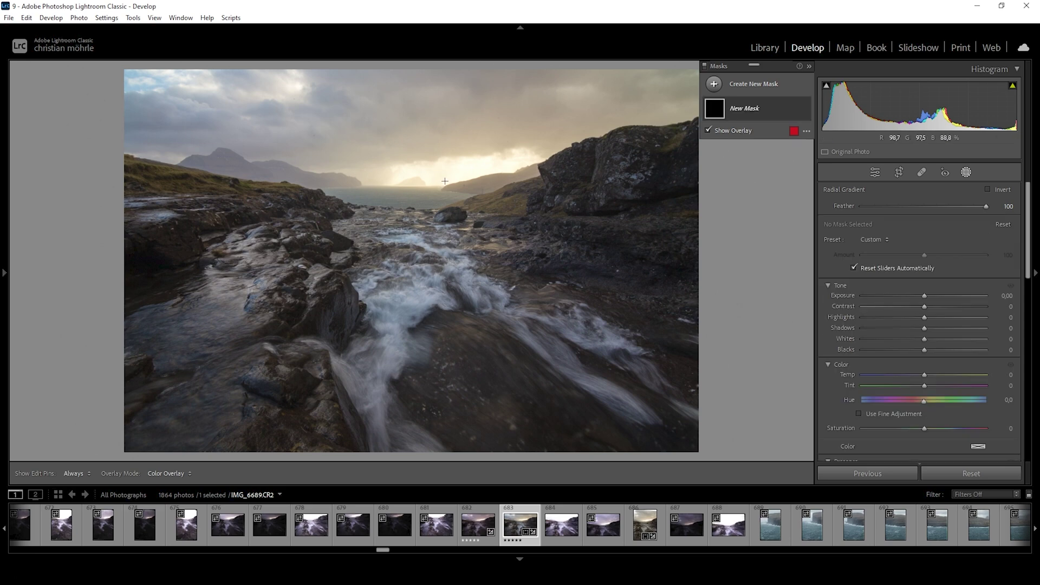
left_click_drag(423, 189, 557, 170)
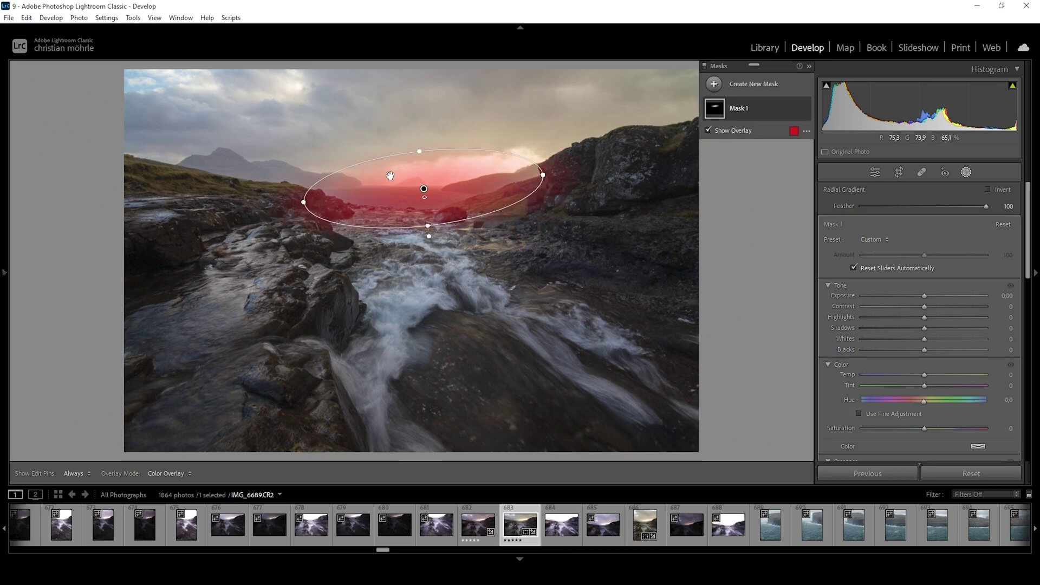
left_click_drag(449, 200, 487, 179)
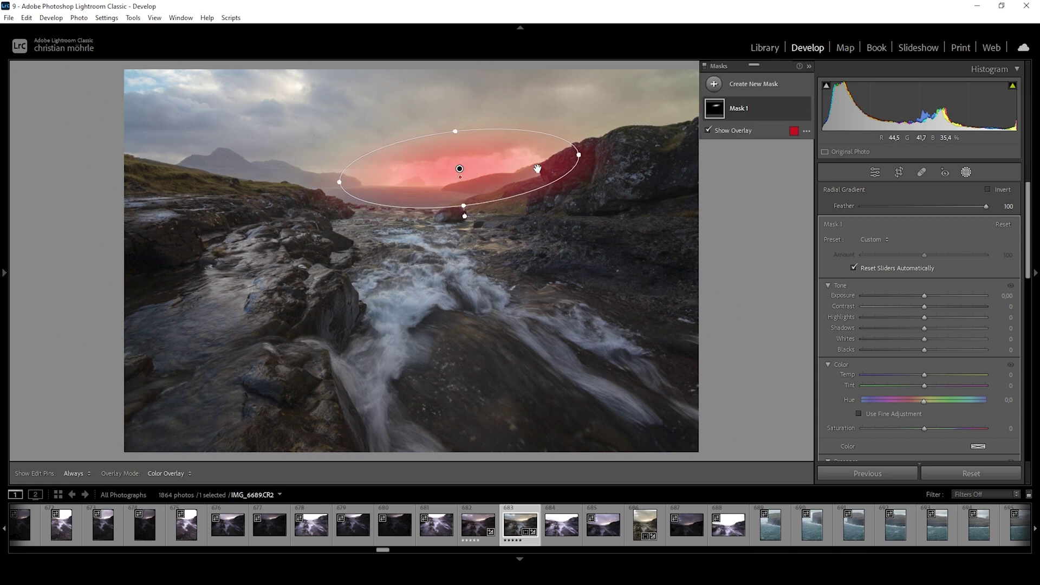
key("k")
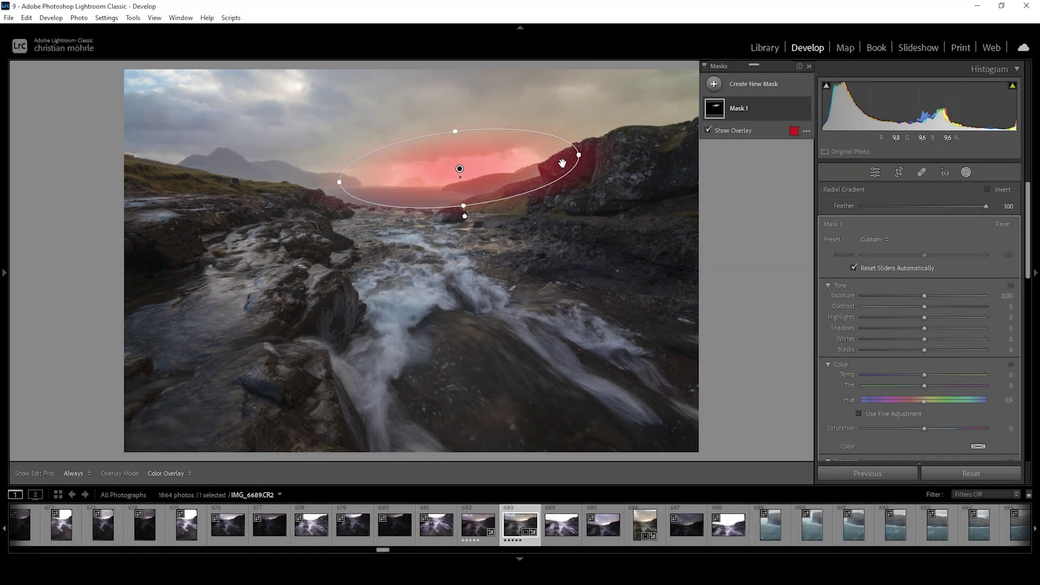
left_click_drag(546, 156, 550, 154)
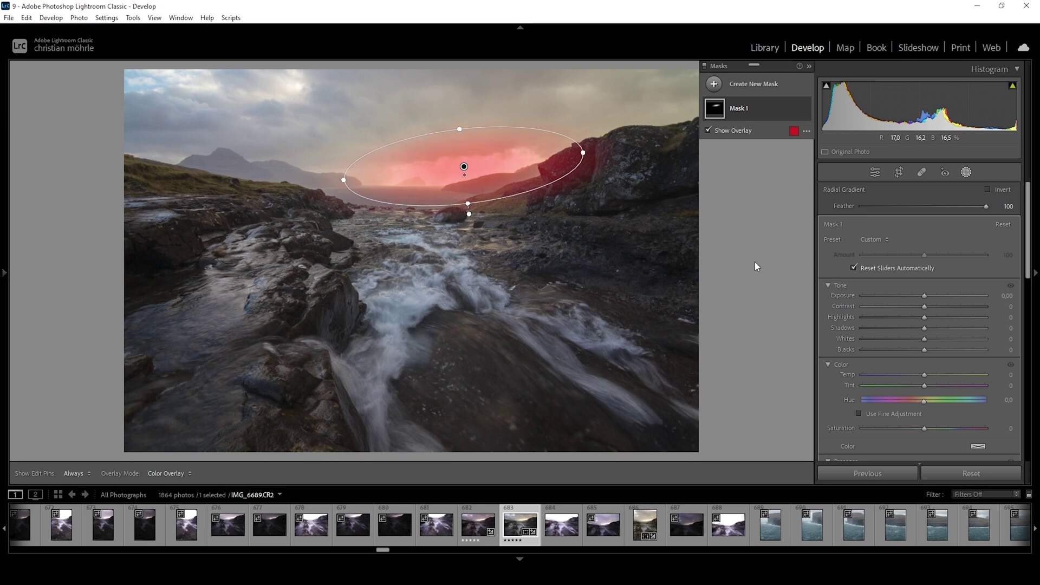
Step: Give Mask 1 Highlights -39, Blacks +85 and Dehaze -71
left_click_drag(924, 318, 900, 320)
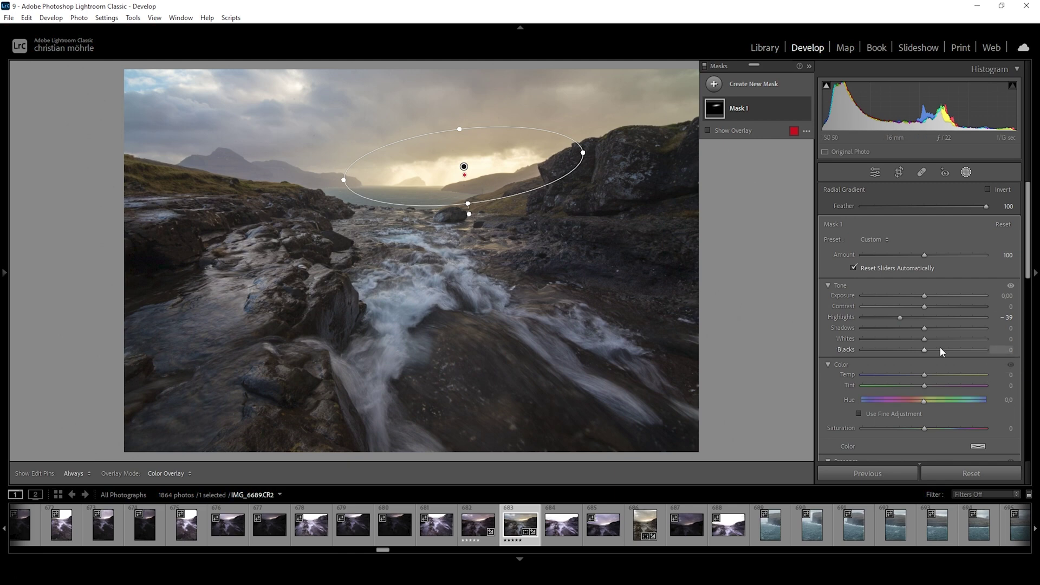
left_click_drag(930, 350, 964, 350)
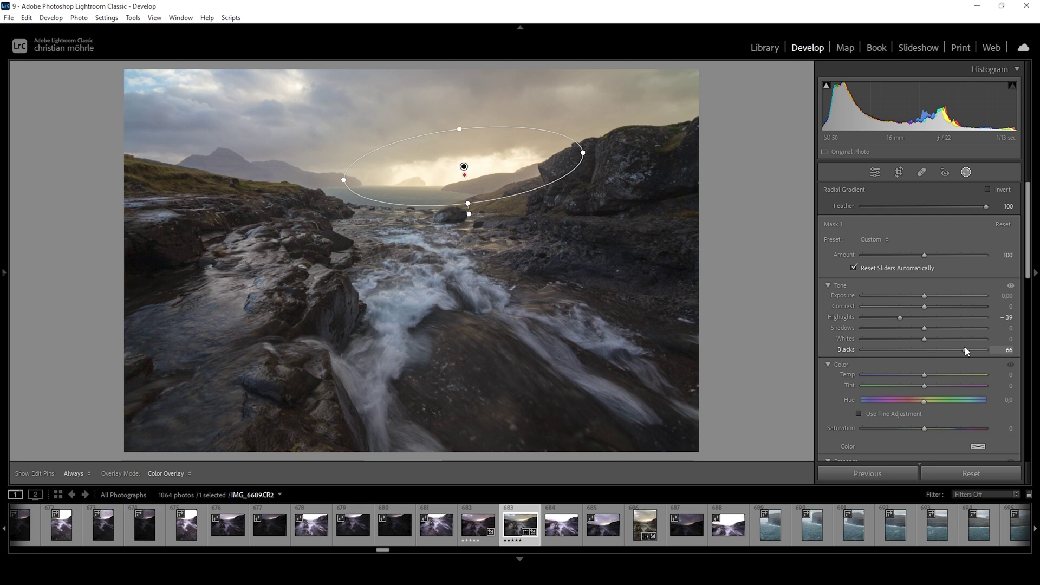
left_click_drag(971, 351, 975, 350)
scroll(919, 354, "down", 3)
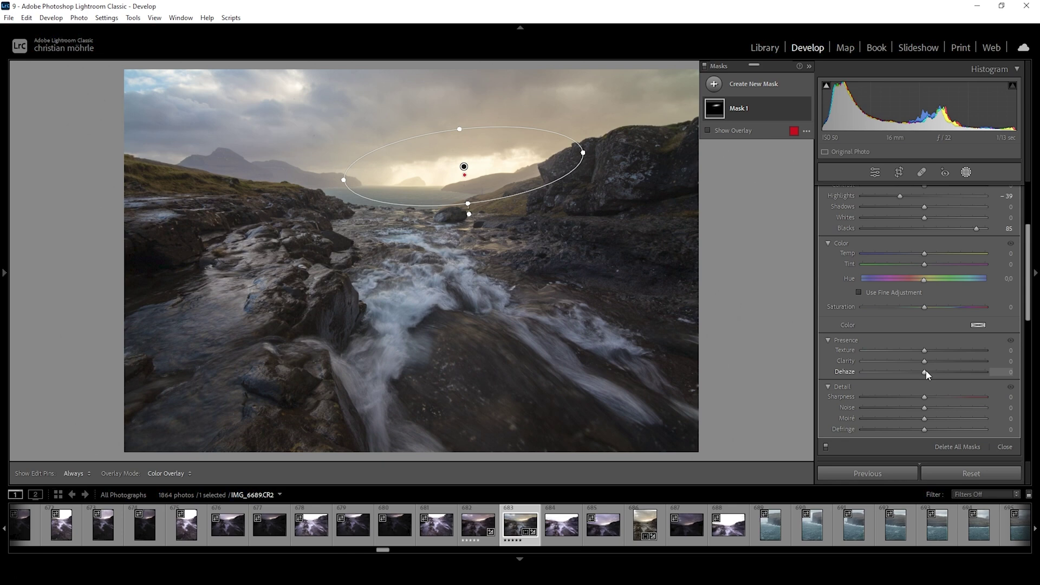
left_click_drag(924, 372, 907, 372)
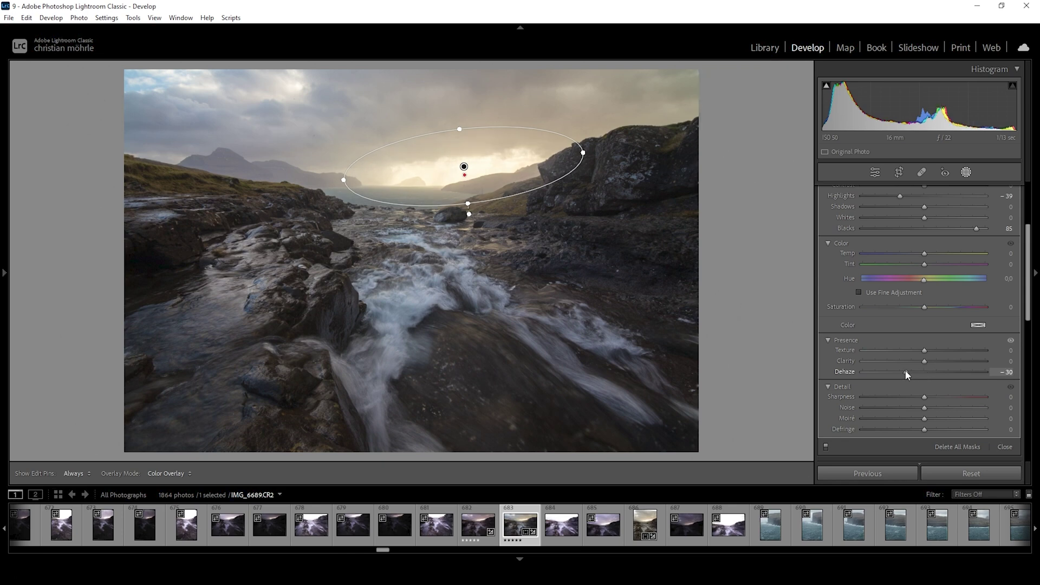
left_click_drag(903, 374, 879, 373)
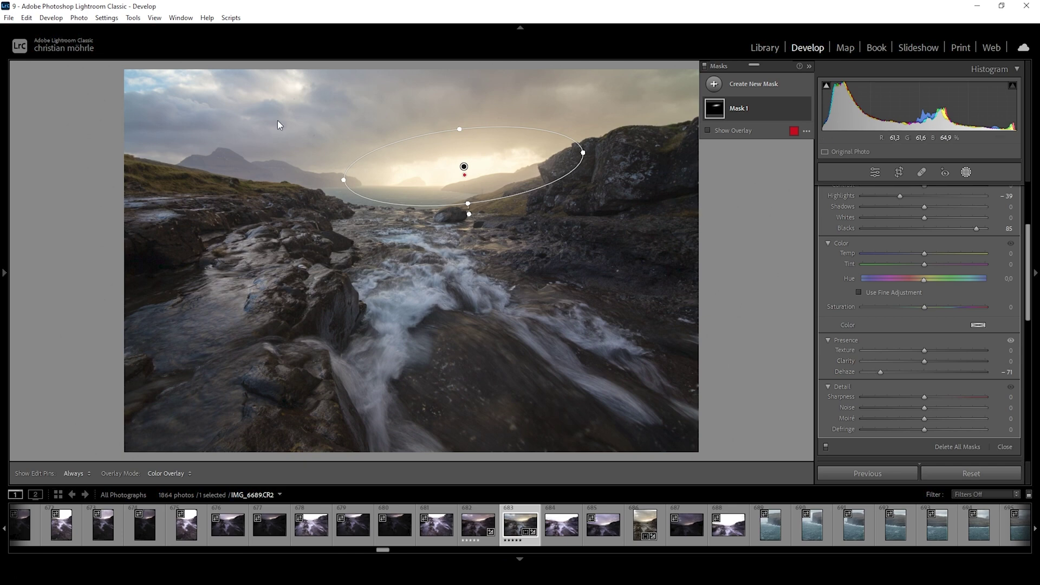
key("k")
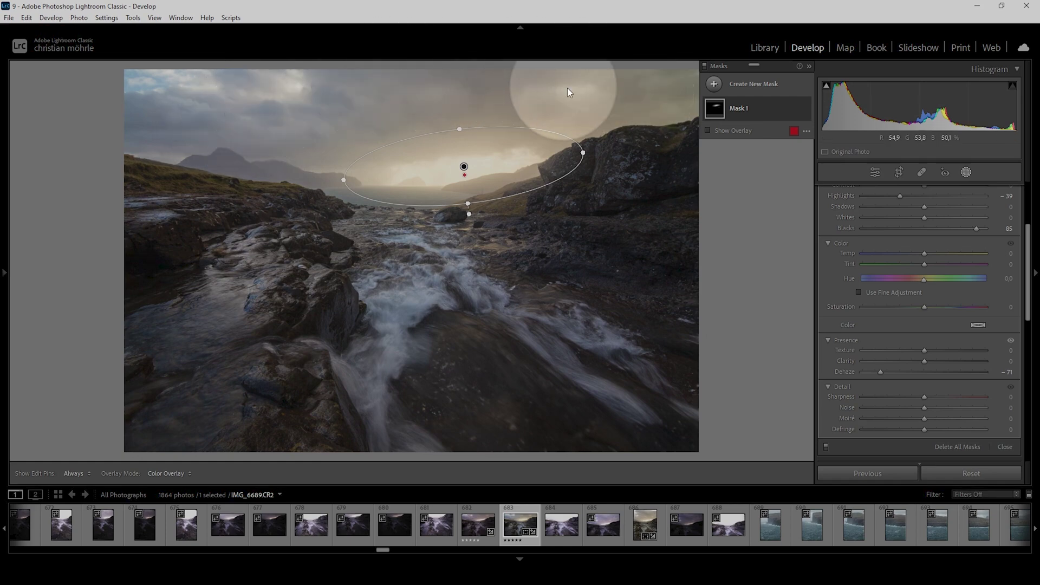
Step: Add a new linear gradient mask fading from the top of the sky toward the horizon
left_click(713, 84)
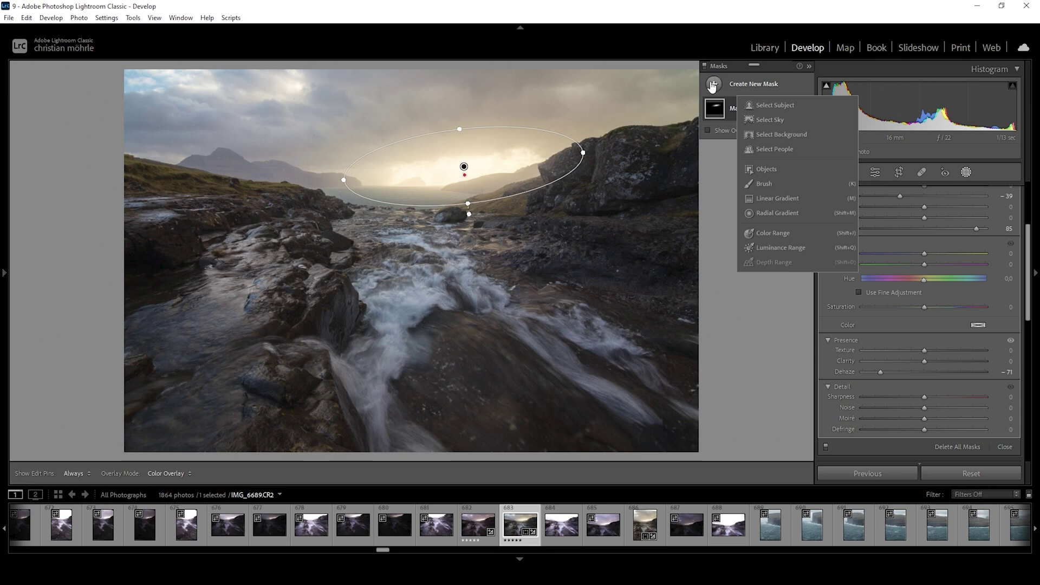
left_click(780, 199)
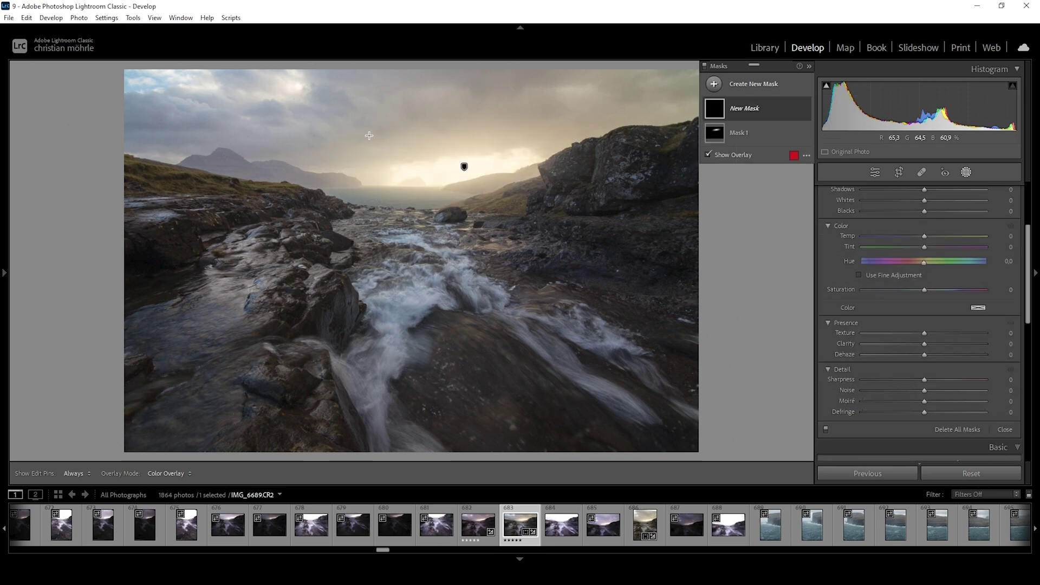
left_click_drag(370, 136, 375, 232)
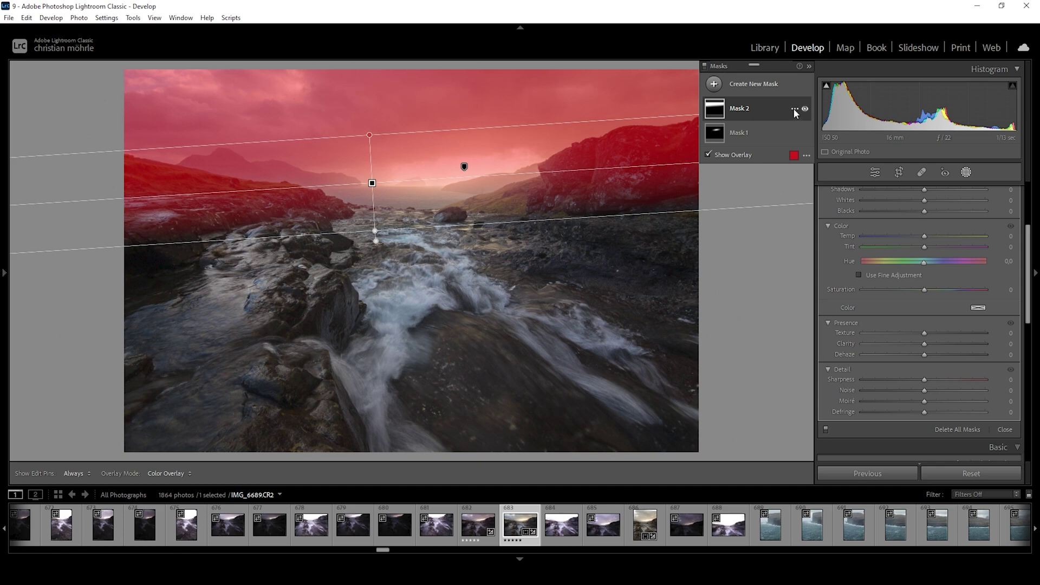
Step: Intersect Mask 2 with an automatic Select Sky selection
left_click(794, 108)
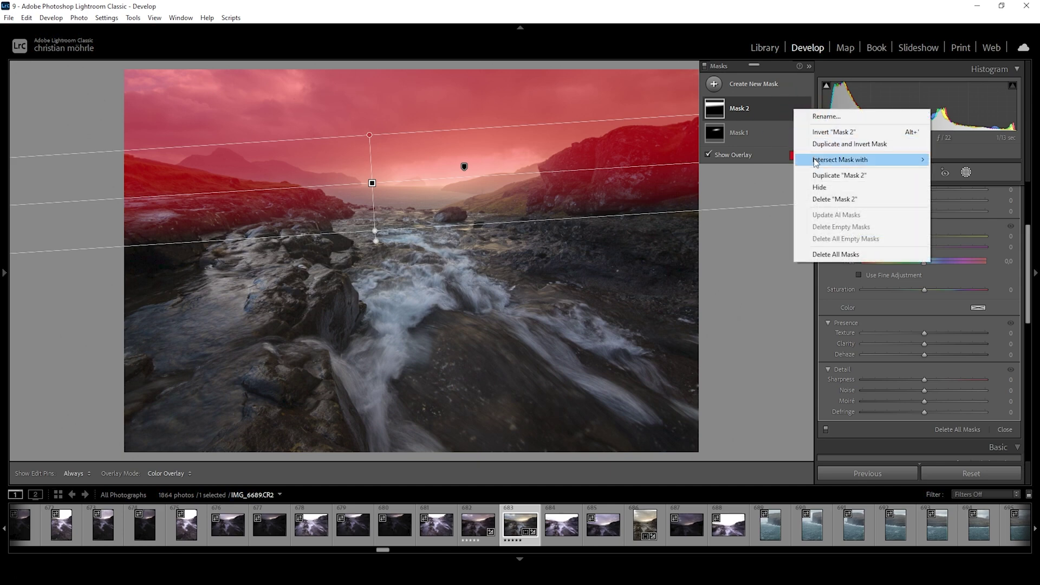
mouse_move(816, 160)
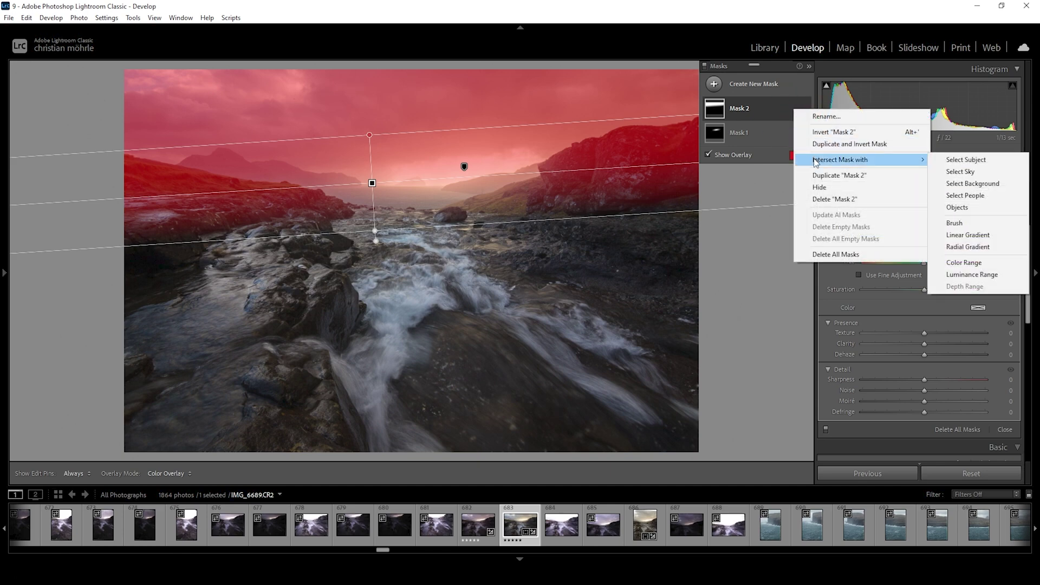
left_click(948, 172)
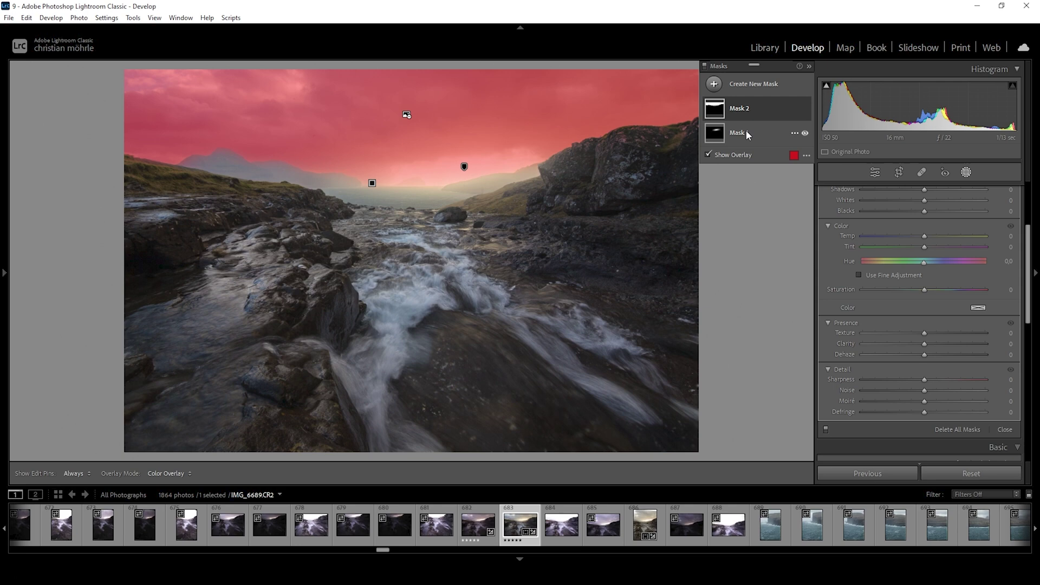
left_click(762, 107)
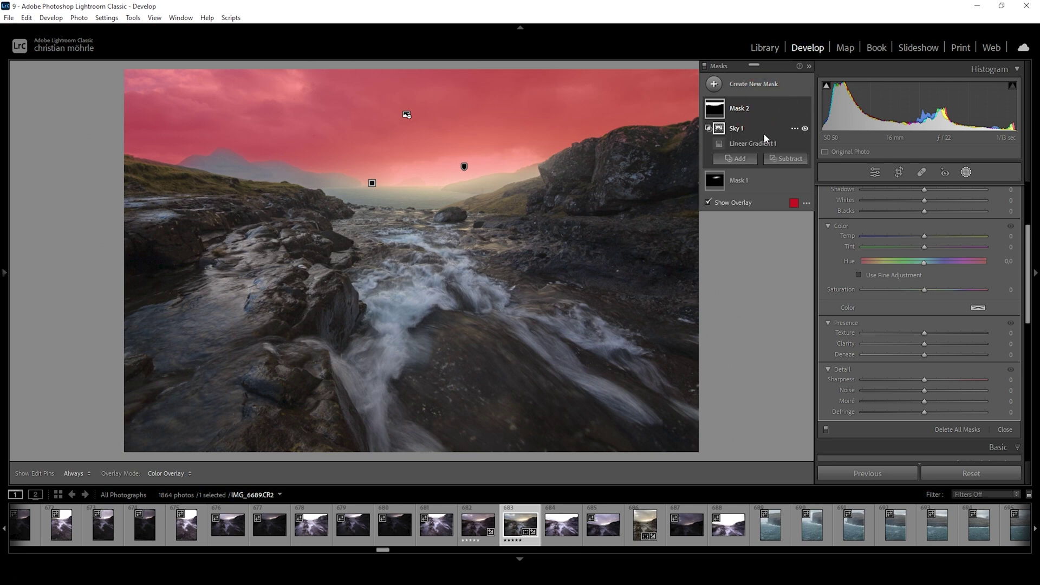
Step: Subtract a wide radial ellipse around the horizon glow from Mask 2
left_click(781, 161)
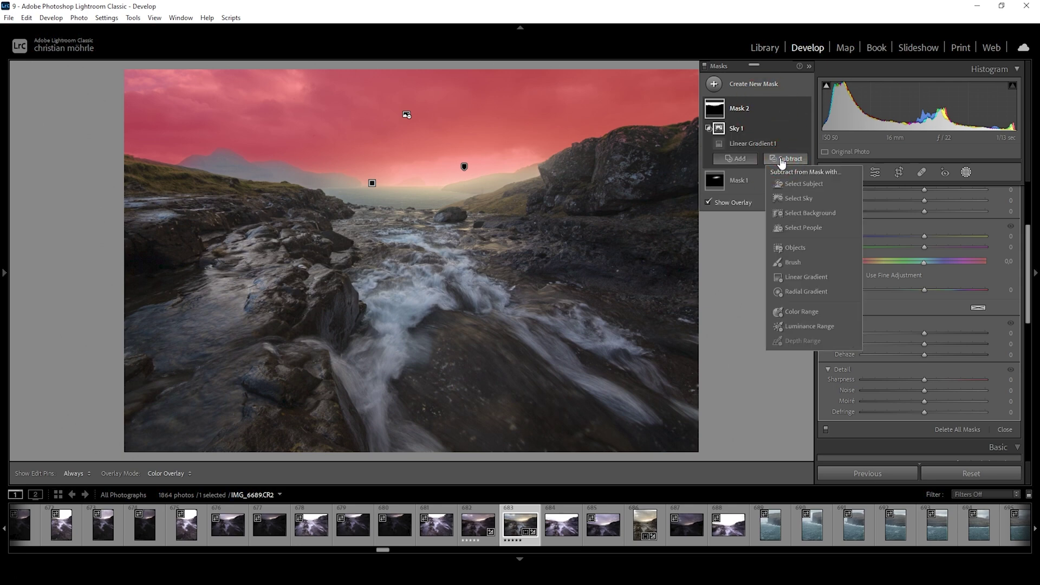
left_click(815, 293)
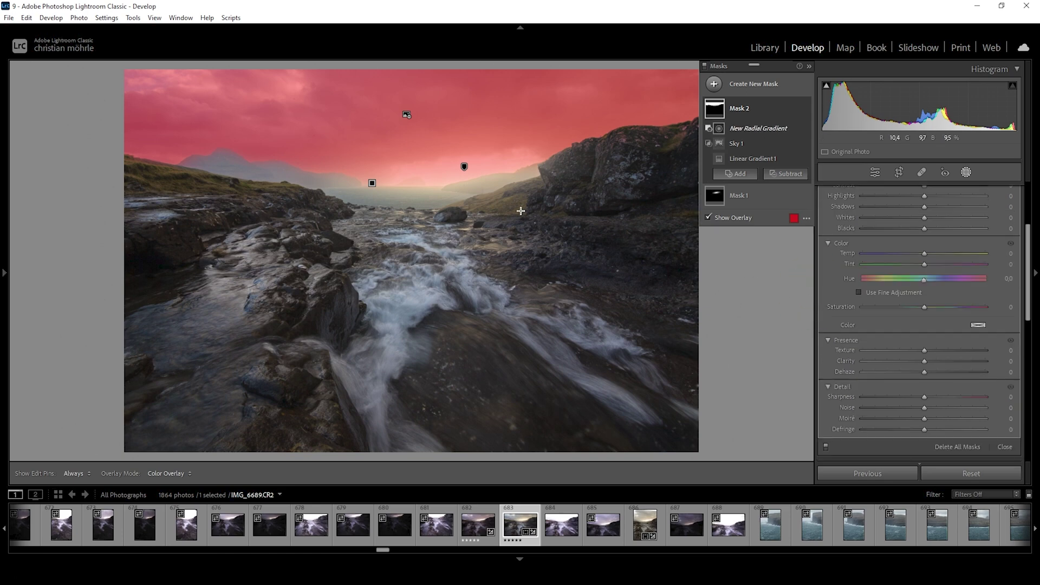
left_click_drag(409, 203, 608, 283)
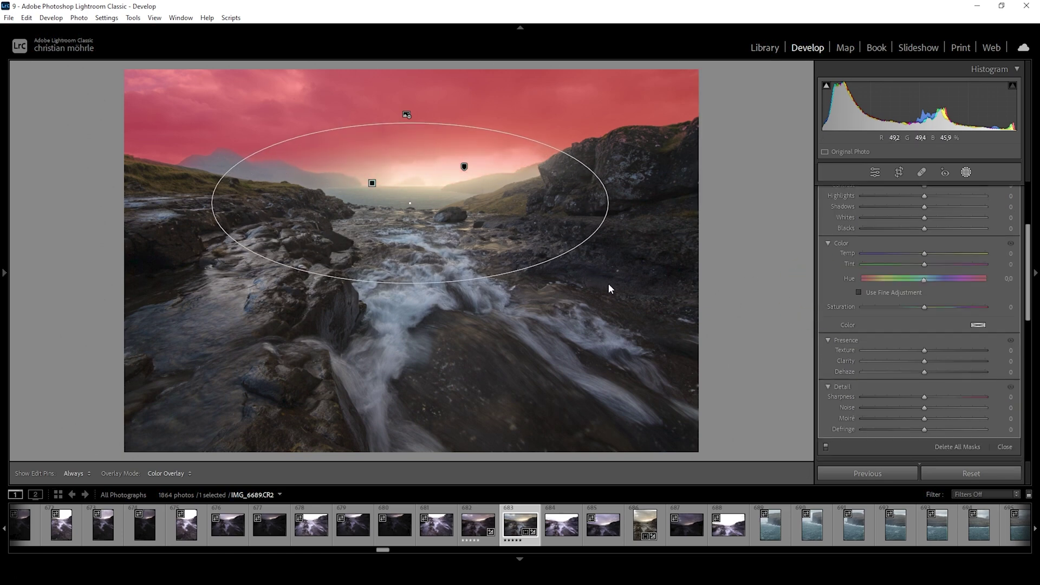
left_click_drag(435, 207, 458, 171)
left_click_drag(235, 181, 217, 182)
left_click_drag(324, 167, 336, 159)
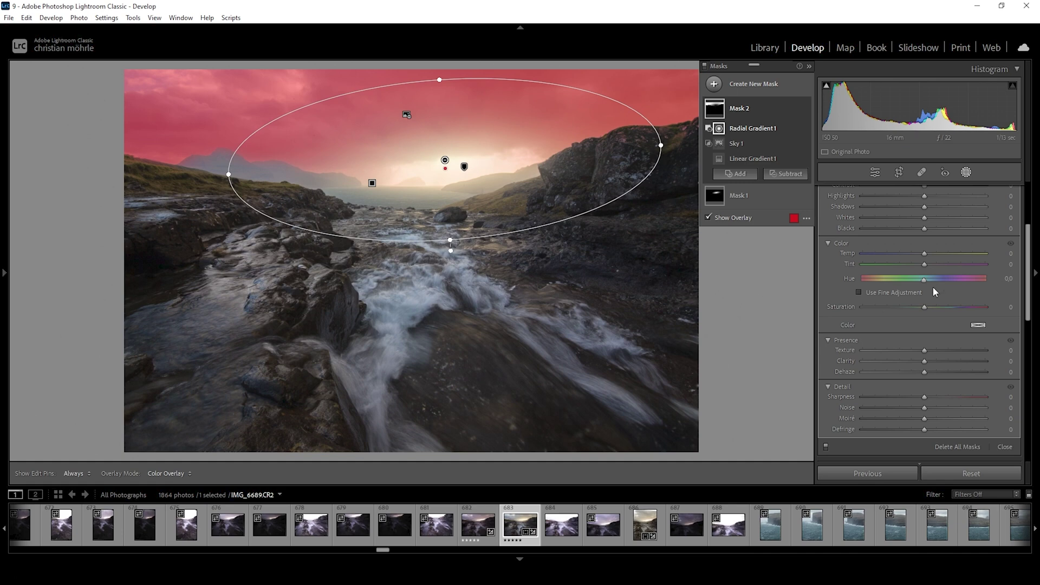
Step: Give Mask 2 Exposure -0.62, Contrast 41, Clarity 7 and Saturation -62
scroll(921, 298, "up", 3)
mouse_move(924, 297)
left_mouse_down()
mouse_move(912, 292)
mouse_move(936, 304)
left_mouse_up()
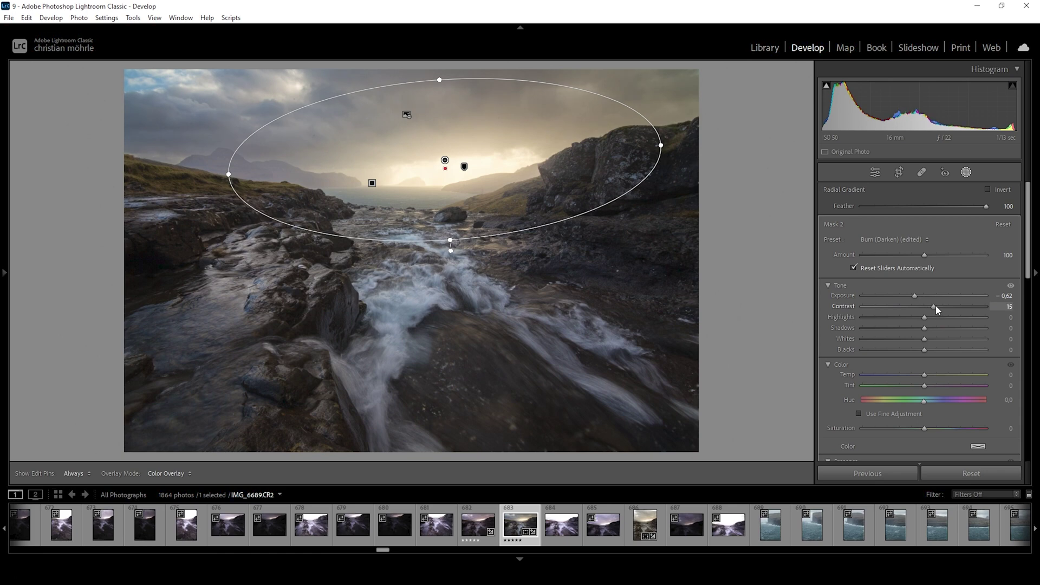
left_click_drag(935, 304, 931, 301)
scroll(931, 362, "down", 5)
scroll(954, 318, "up", 4)
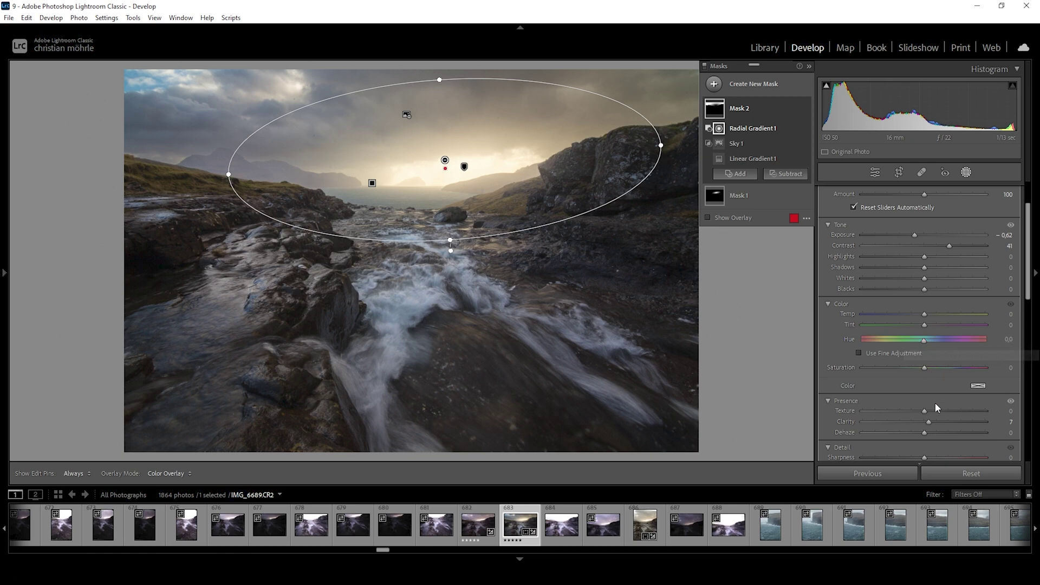
left_click_drag(924, 368, 905, 369)
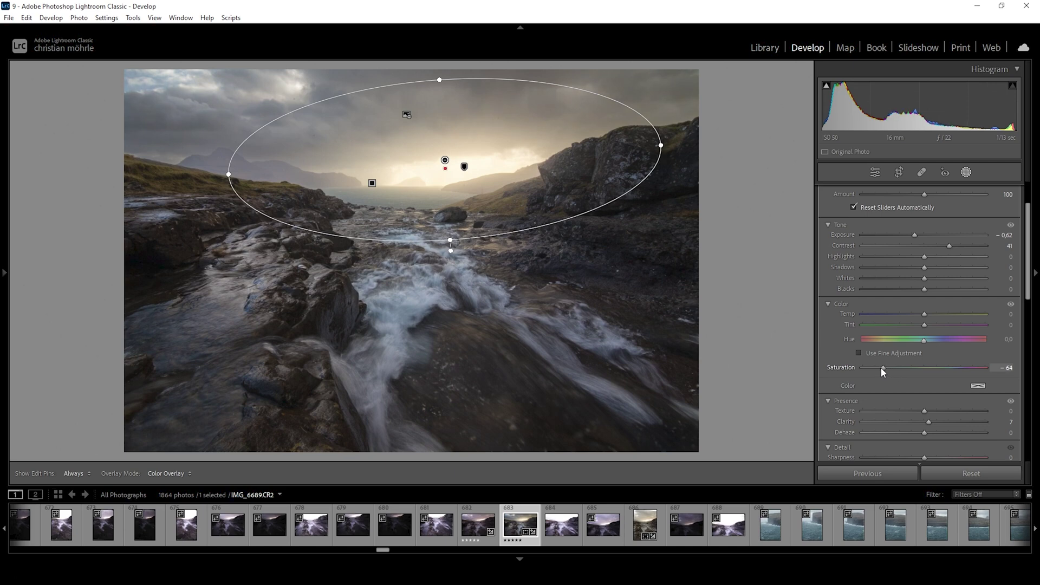
left_click_drag(881, 367, 886, 367)
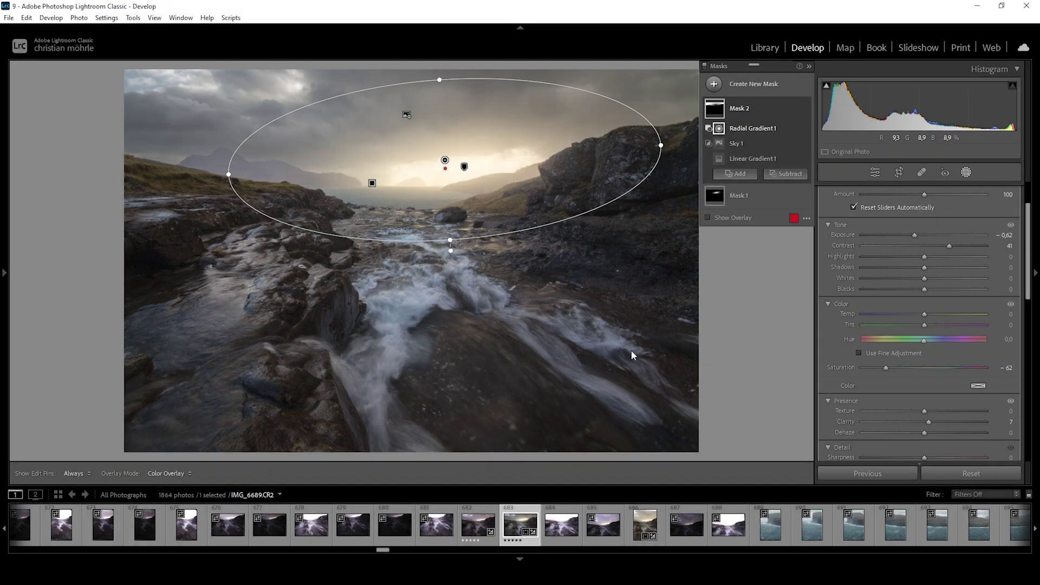
Step: Add a radial gradient mask placed over the foreground rushing water
left_click(714, 85)
left_click(791, 217)
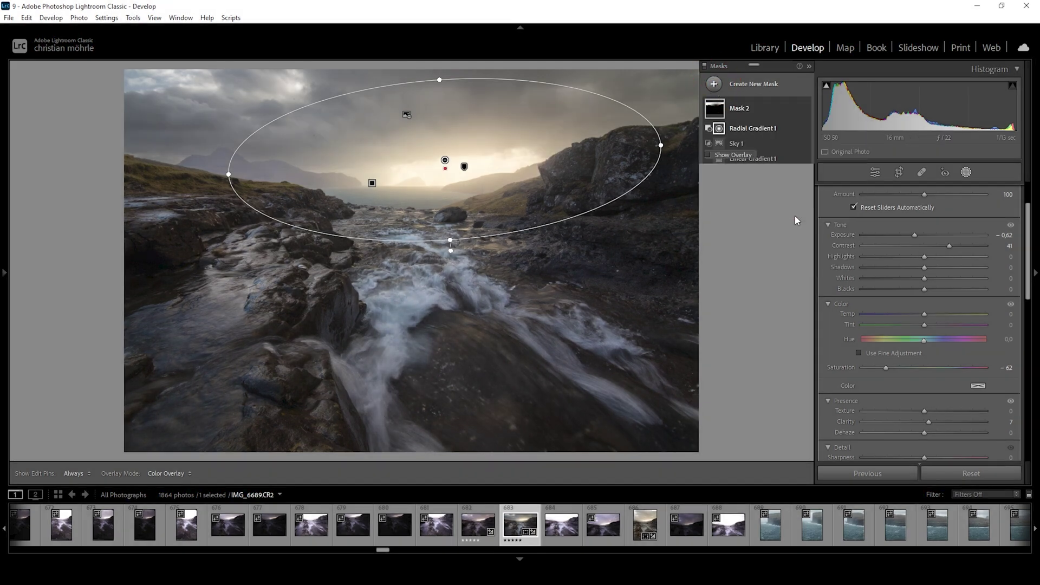
left_click_drag(436, 269, 536, 383)
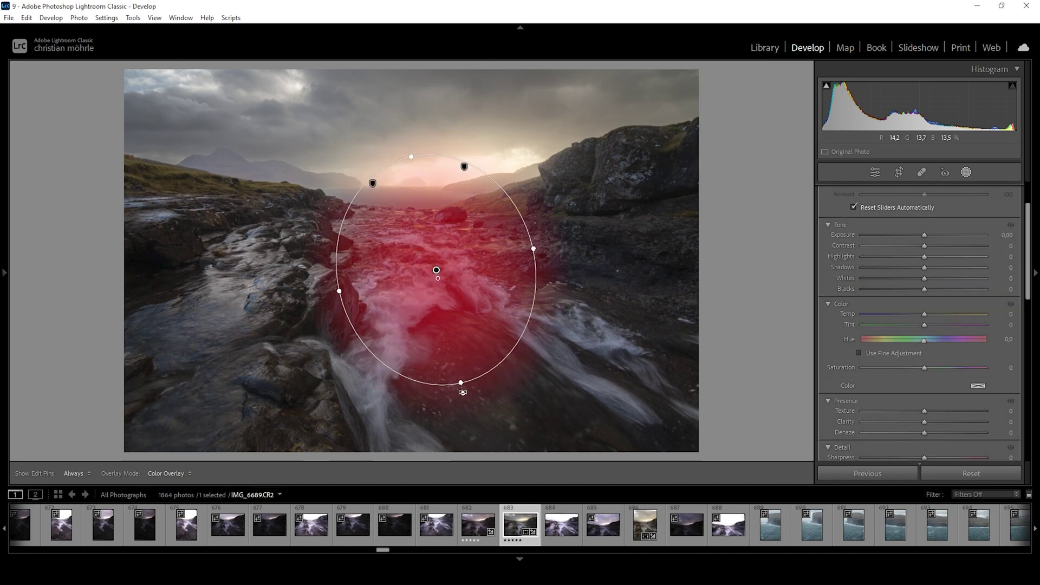
left_click_drag(443, 282, 442, 315)
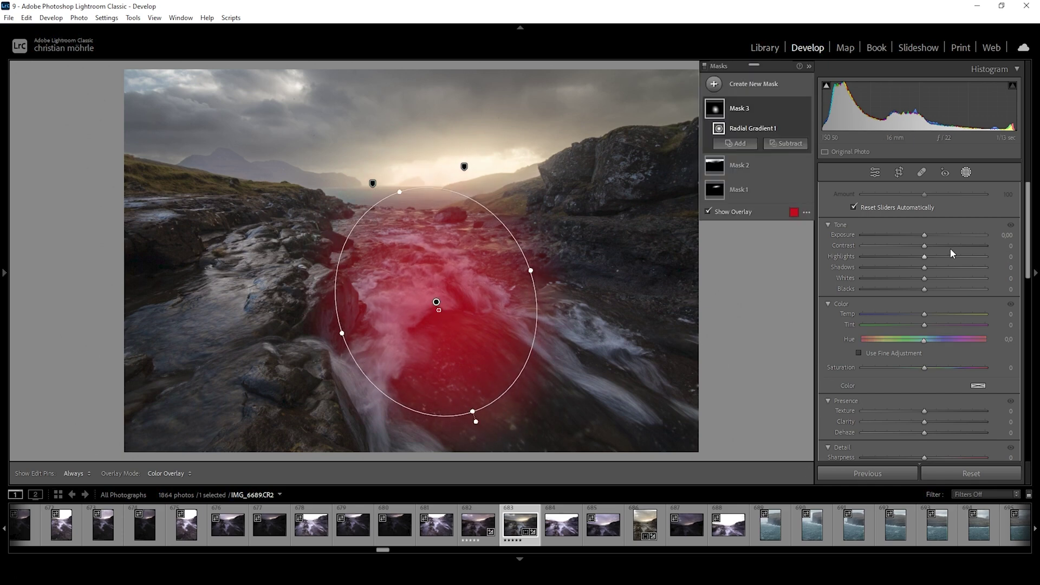
Step: Raise the mask's Whites and set Texture 7 and Clarity 6
scroll(950, 248, "up", 3)
left_click_drag(928, 341, 946, 344)
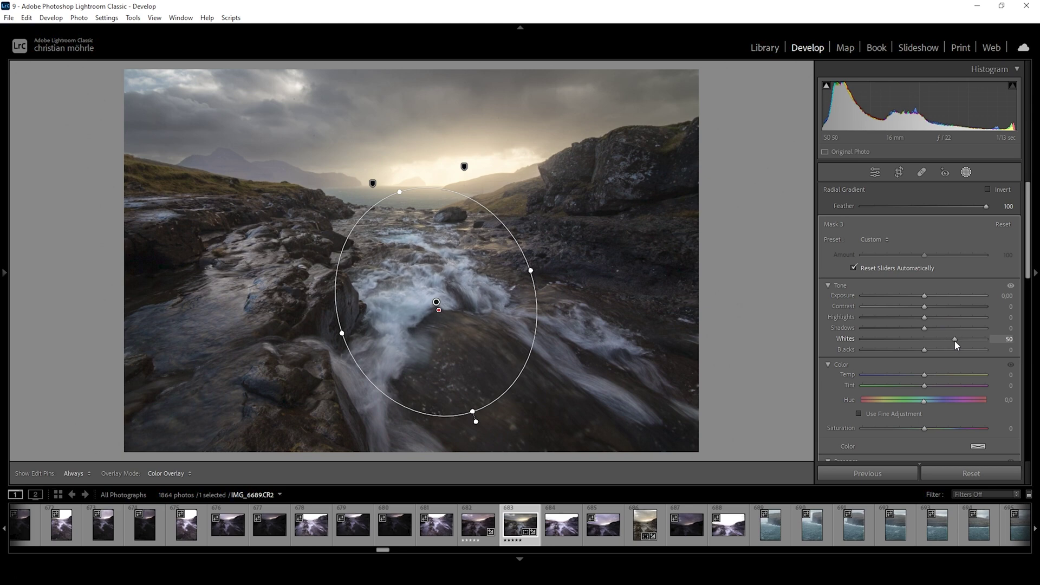
left_click_drag(957, 340, 956, 340)
scroll(966, 374, "down", 4)
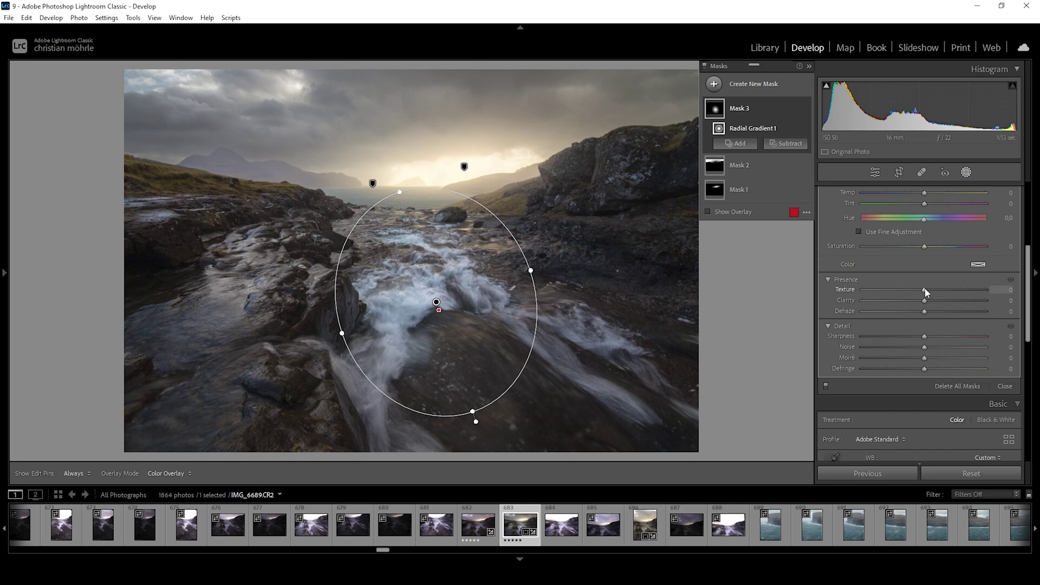
left_click_drag(925, 287, 924, 288)
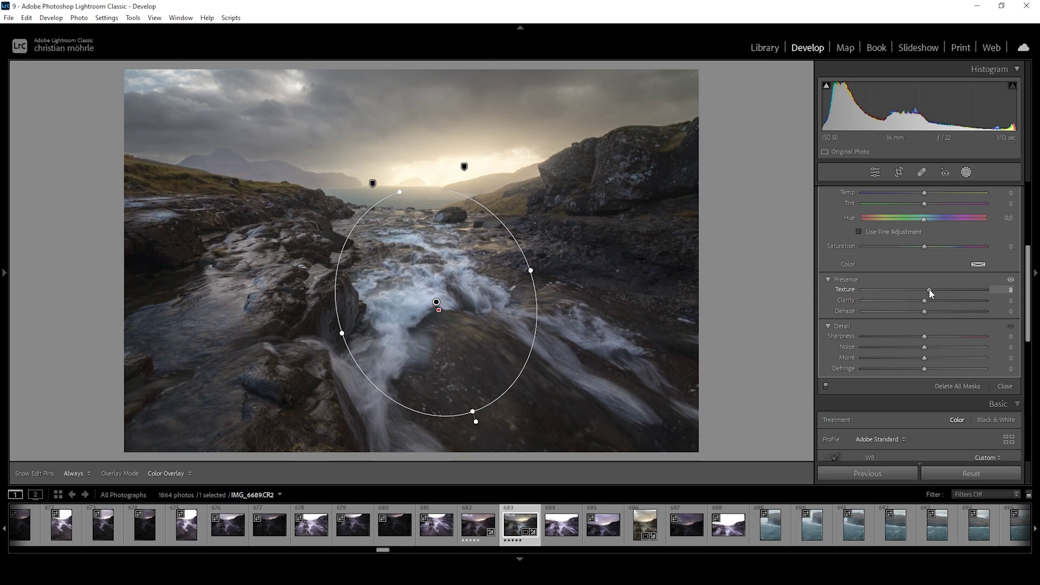
left_click_drag(929, 291, 927, 302)
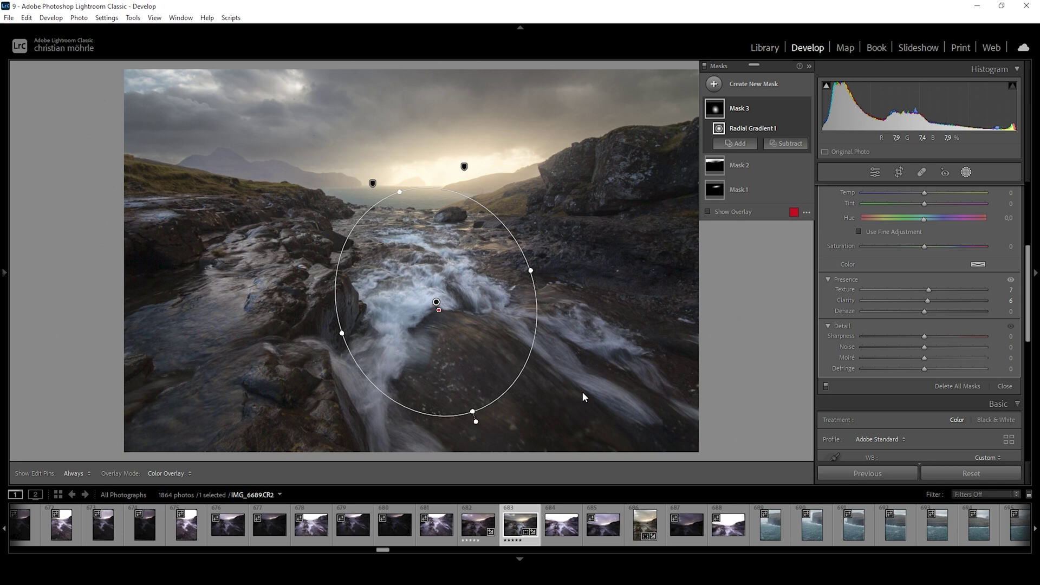
left_click(737, 144)
Step: Add a second radial gradient to Mask 3, tilted clockwise over the lower-right rock and water
left_click(762, 274)
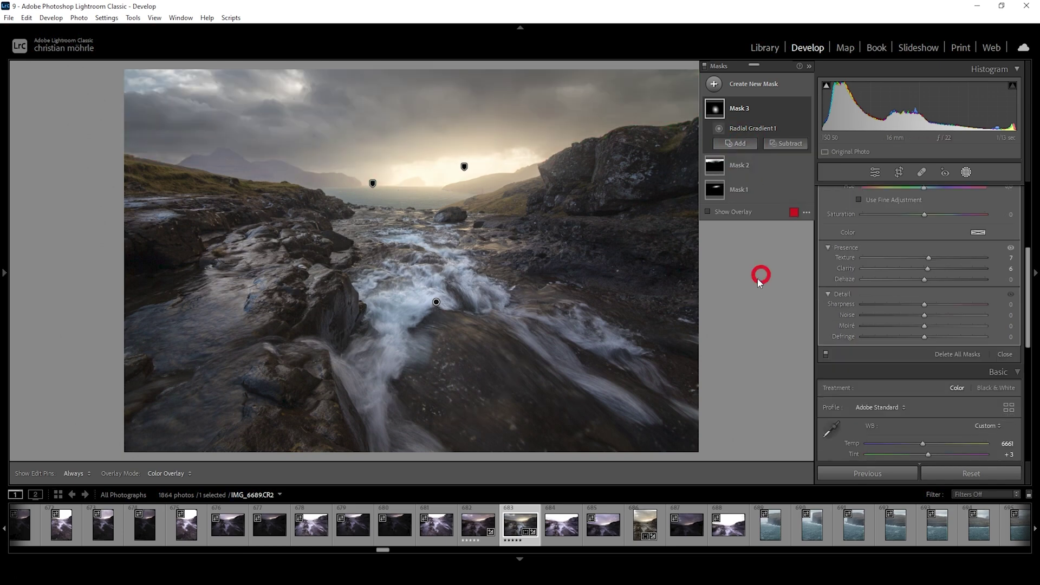
left_click_drag(574, 350, 436, 265)
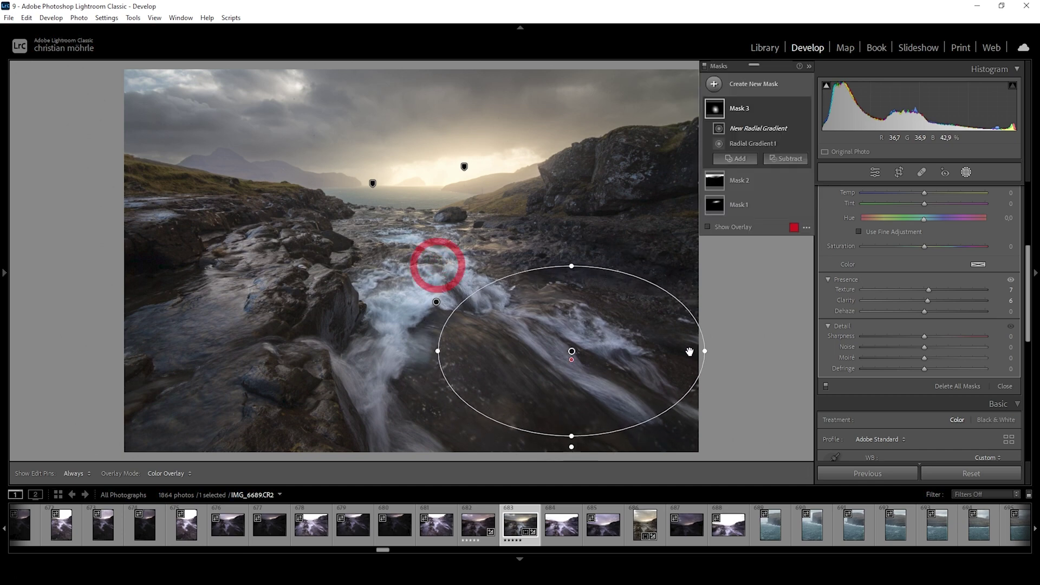
left_click_drag(698, 354, 690, 415)
left_click_drag(552, 318, 575, 325)
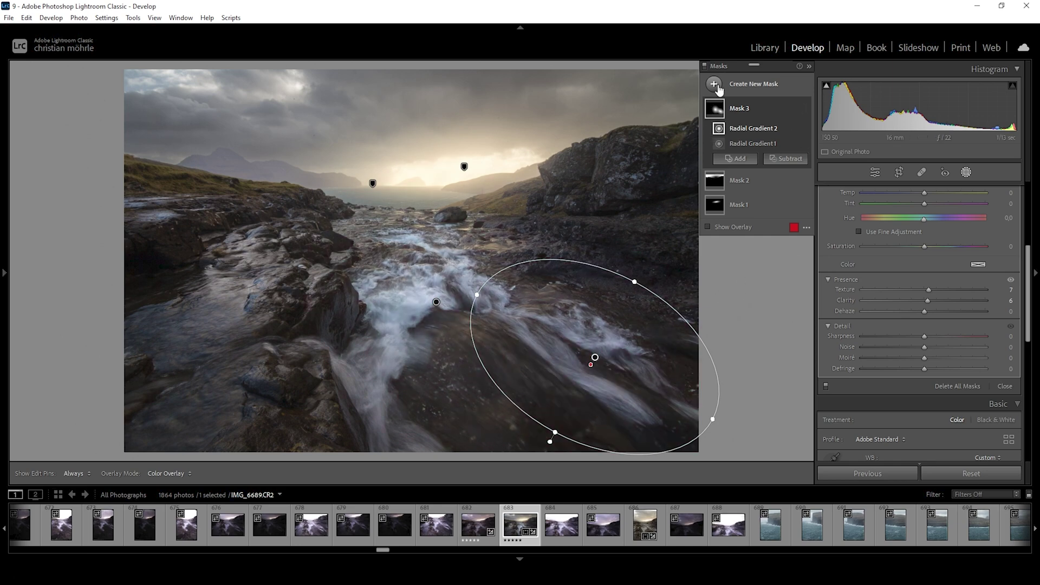
left_click(730, 157)
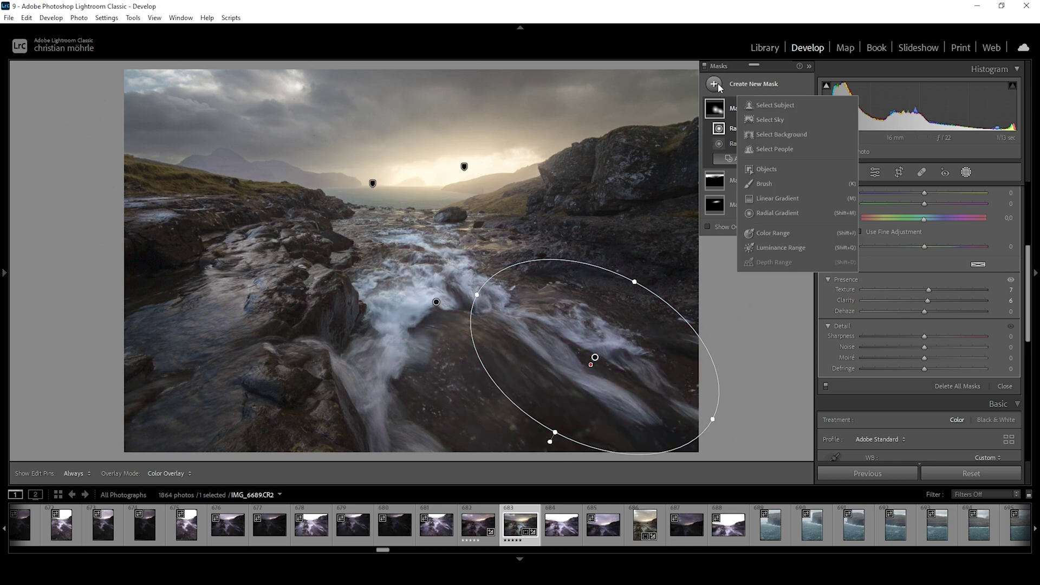
Step: Draw a linear gradient down from the top of the sky with Exposure −0,72
left_click(776, 199)
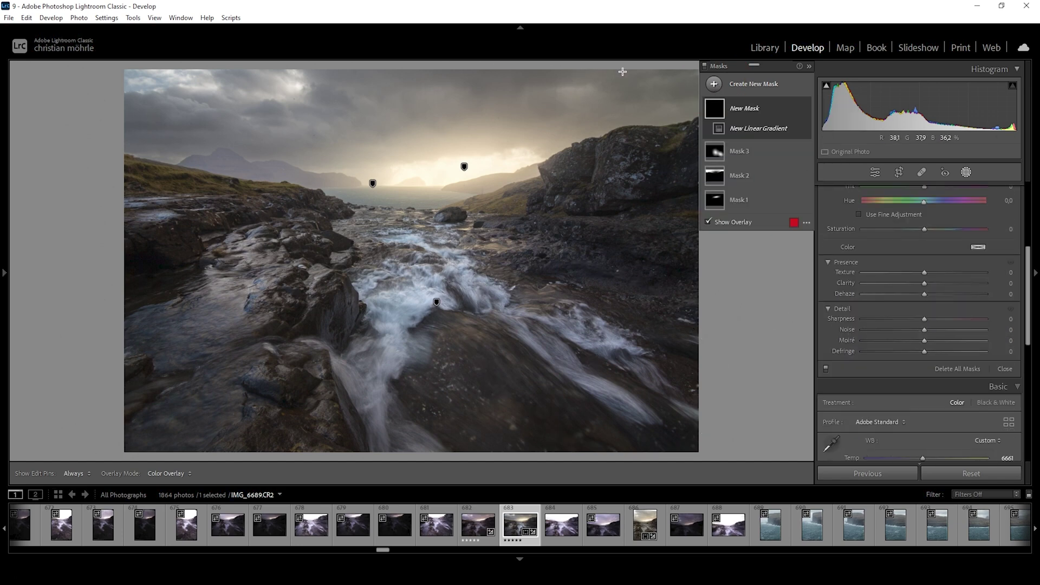
left_click_drag(622, 70, 608, 142)
scroll(974, 275, "up", 4)
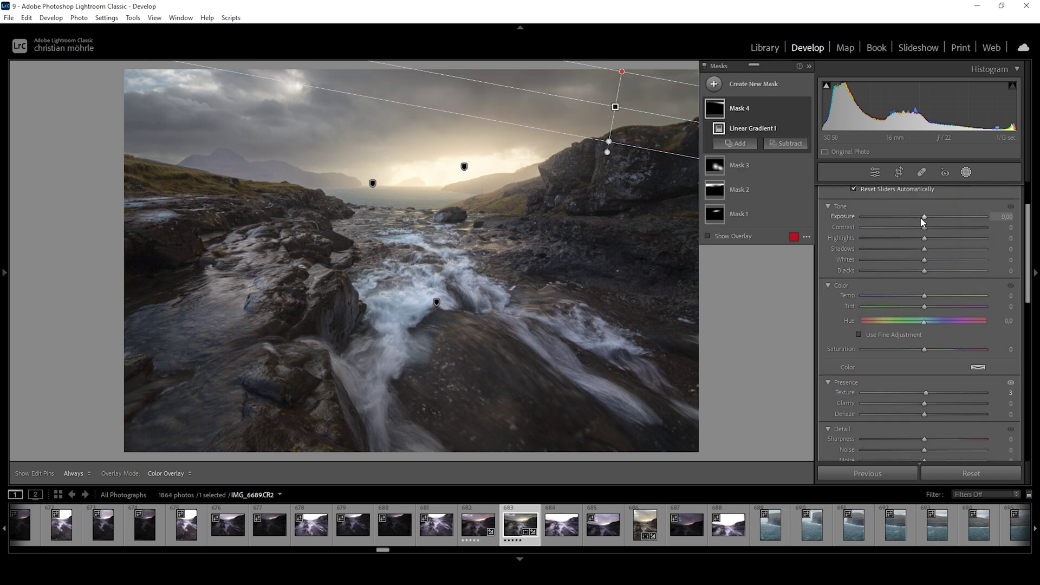
left_click_drag(921, 217, 919, 217)
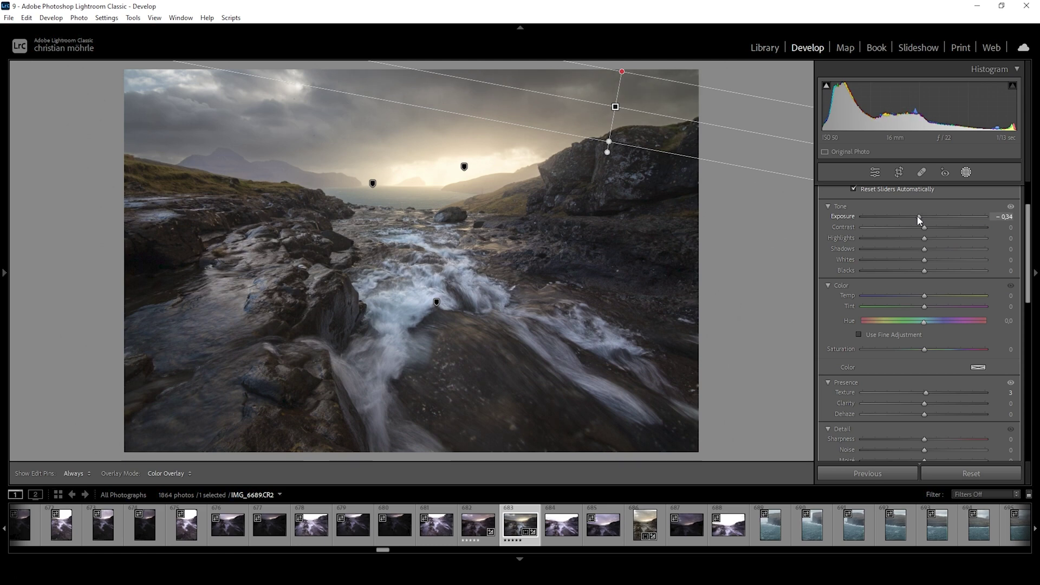
left_click_drag(916, 216, 911, 215)
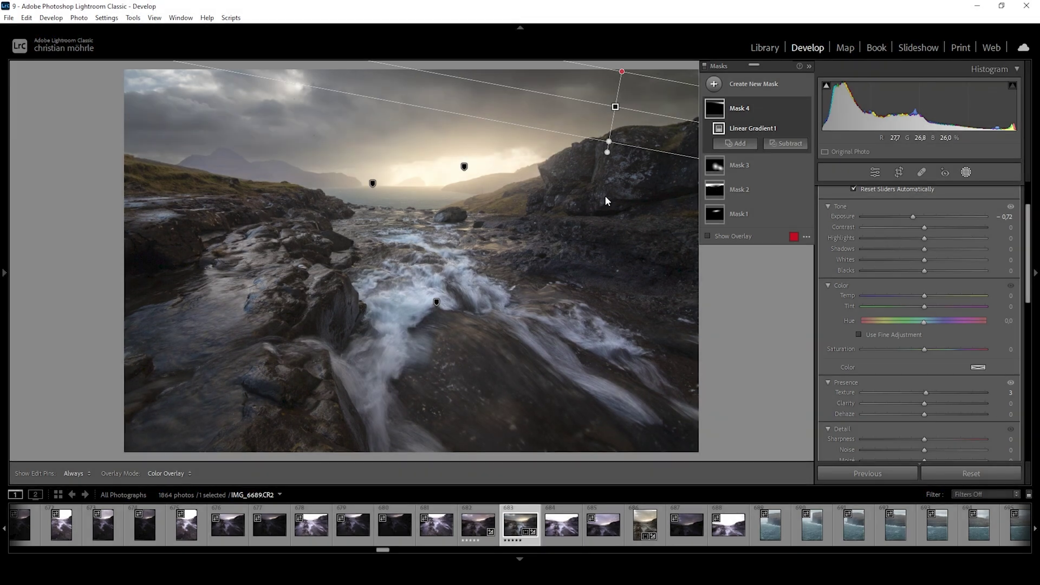
Step: Add a rotated radial mask over the left foreground rocks with Saturation −89
left_click(721, 85)
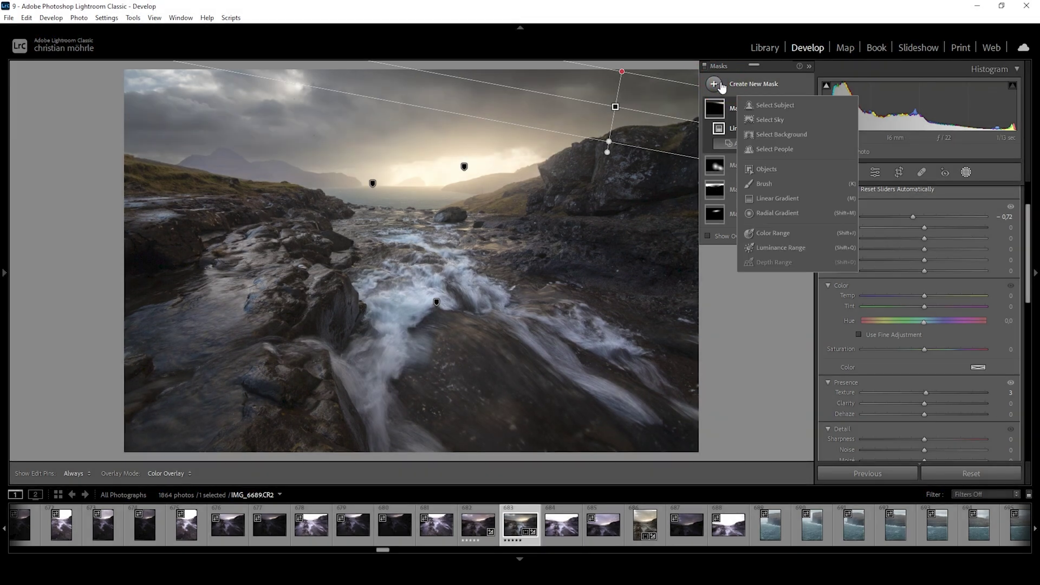
left_click(801, 214)
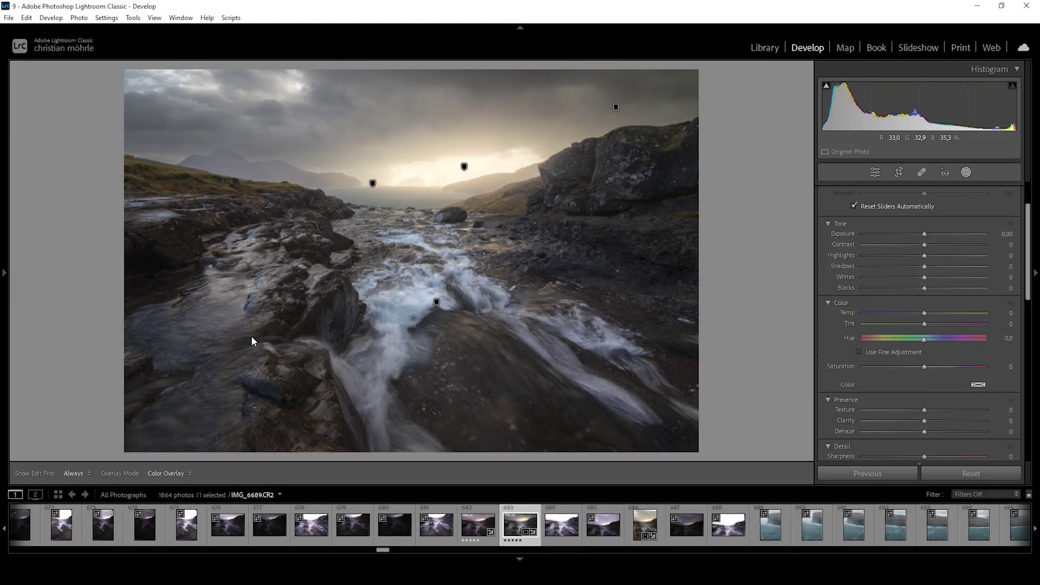
left_click_drag(234, 316, 328, 435)
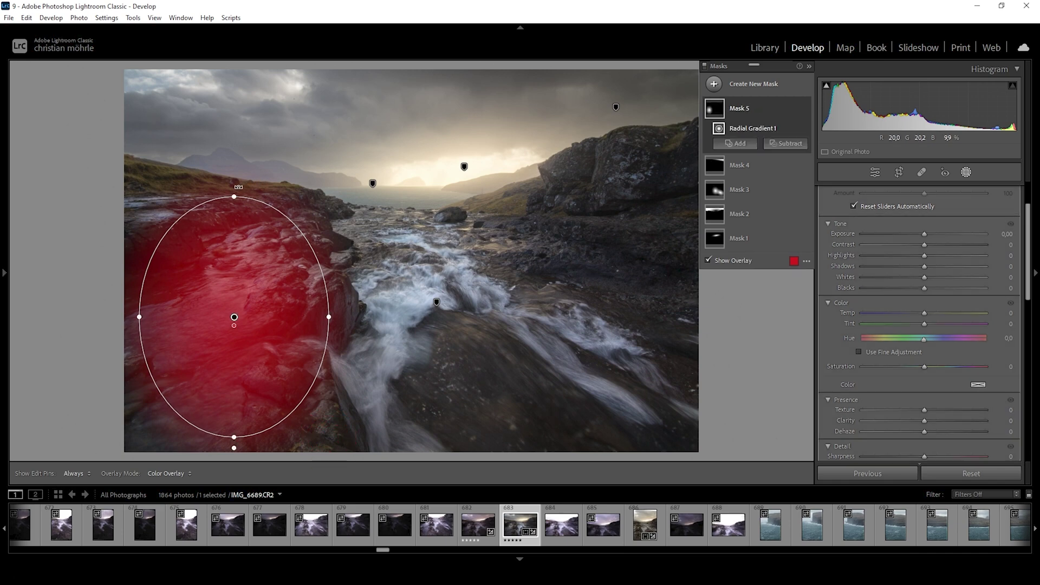
left_click_drag(278, 195, 297, 206)
left_click_drag(234, 316, 238, 312)
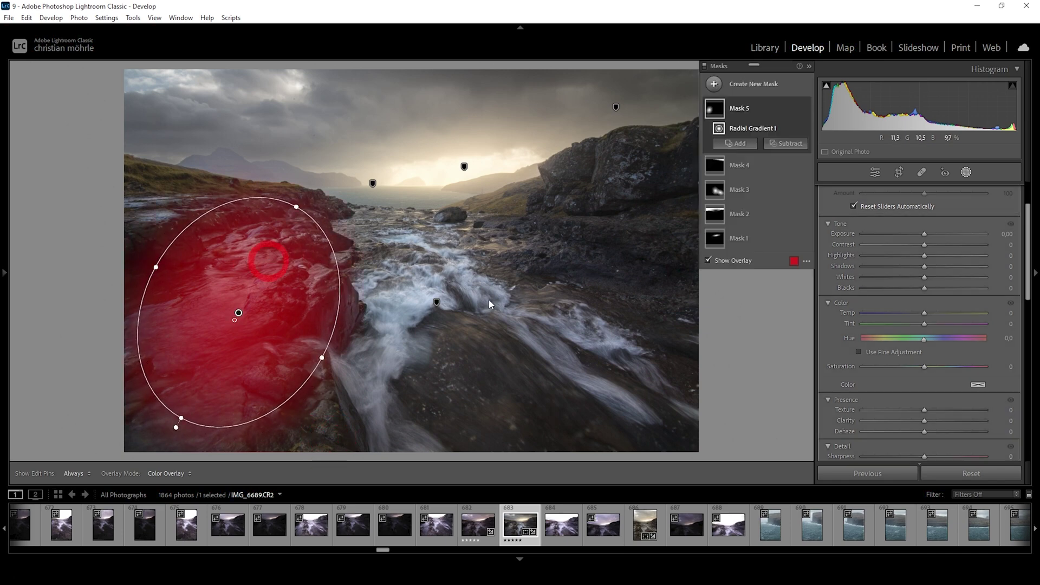
left_click_drag(921, 367, 866, 366)
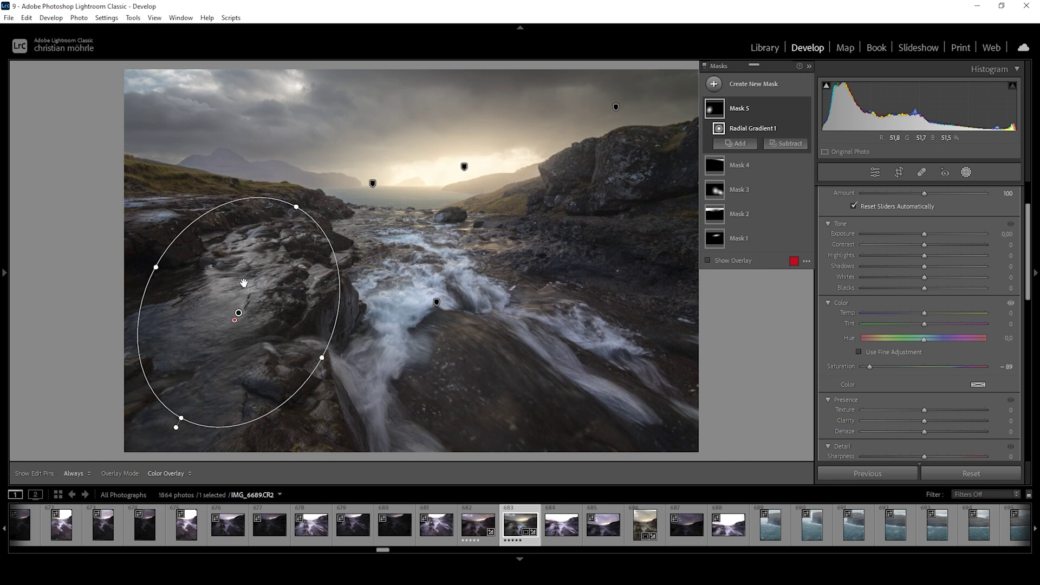
left_click(715, 84)
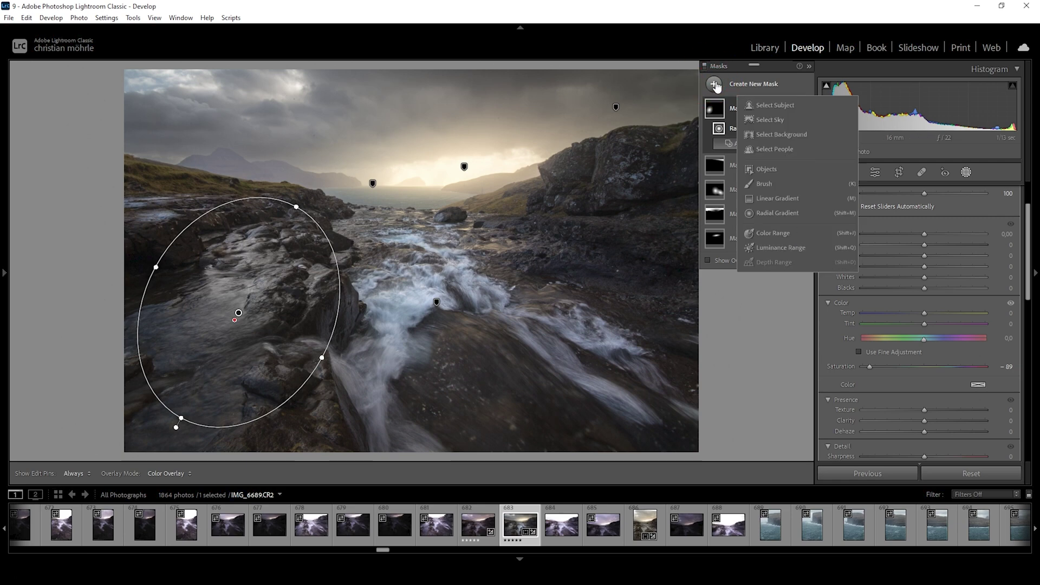
Step: Draw a wide radial mask over the sunlit horizon with Blacks +22 and Temp +9
left_click(783, 214)
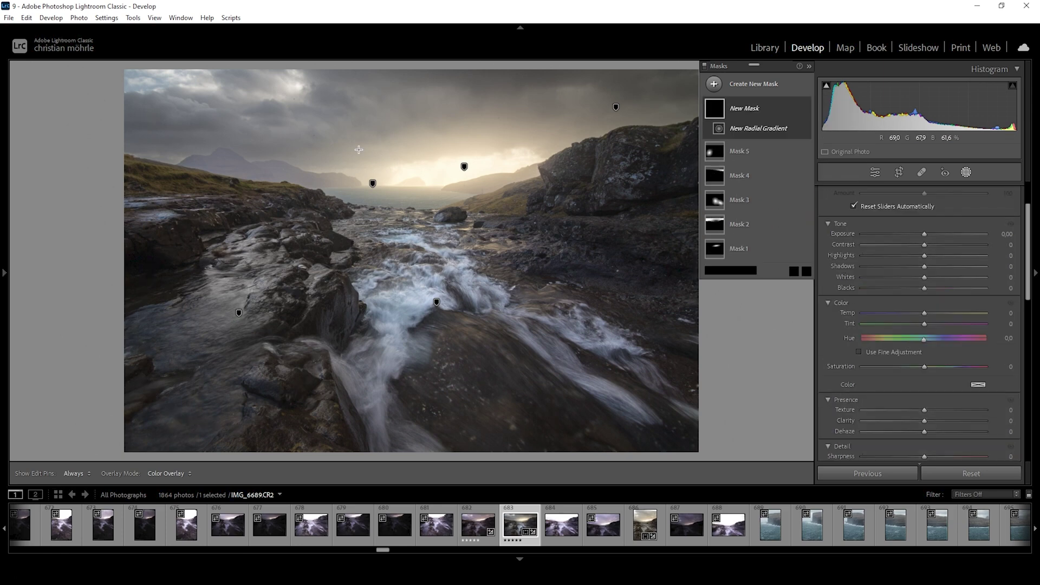
left_click_drag(426, 177, 552, 222)
left_click_drag(502, 200, 566, 223)
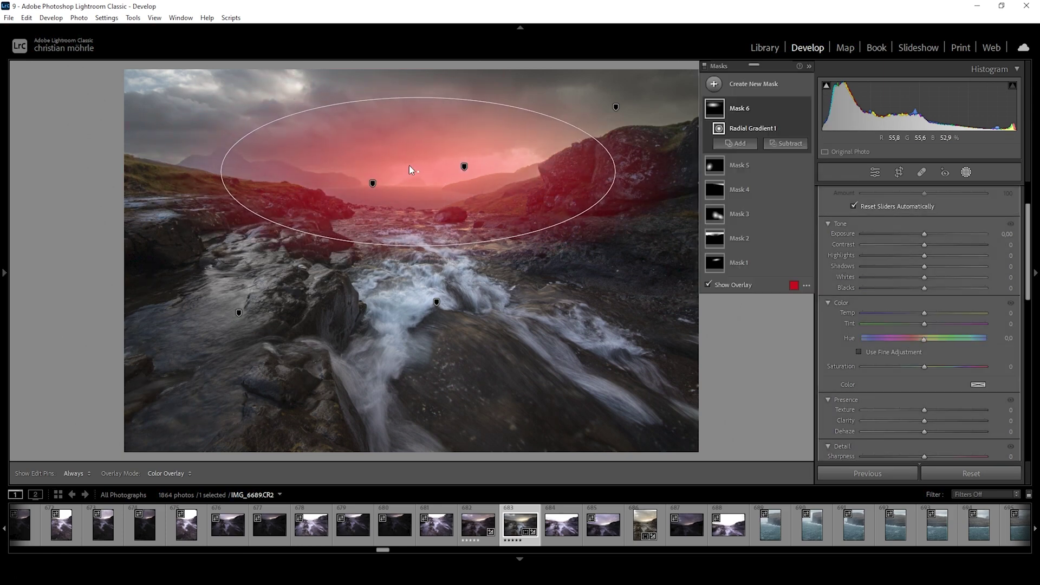
left_click_drag(617, 177, 622, 174)
left_click_drag(438, 187, 439, 188)
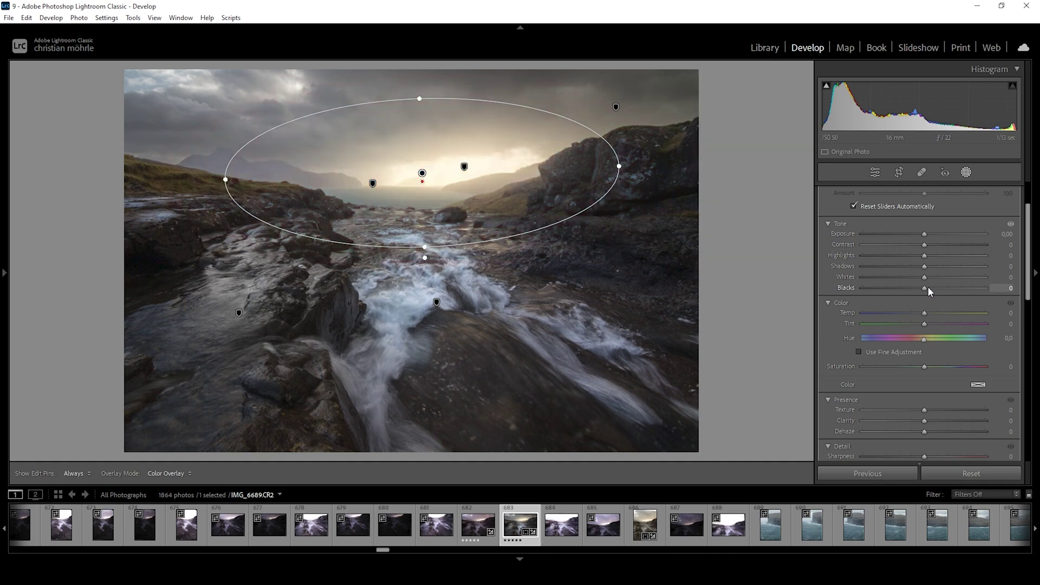
left_click_drag(928, 288, 940, 286)
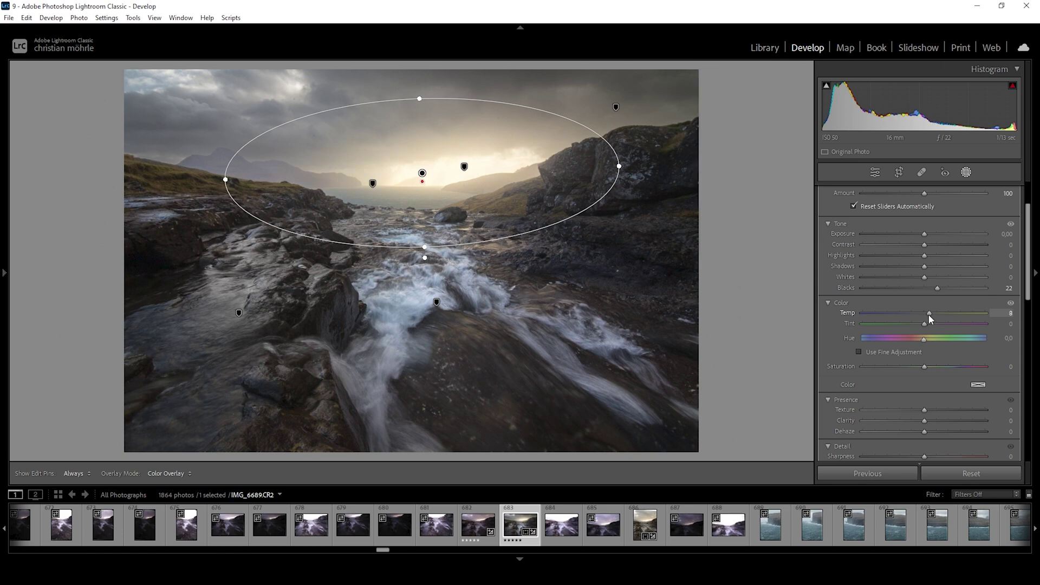
left_click_drag(929, 315, 929, 314)
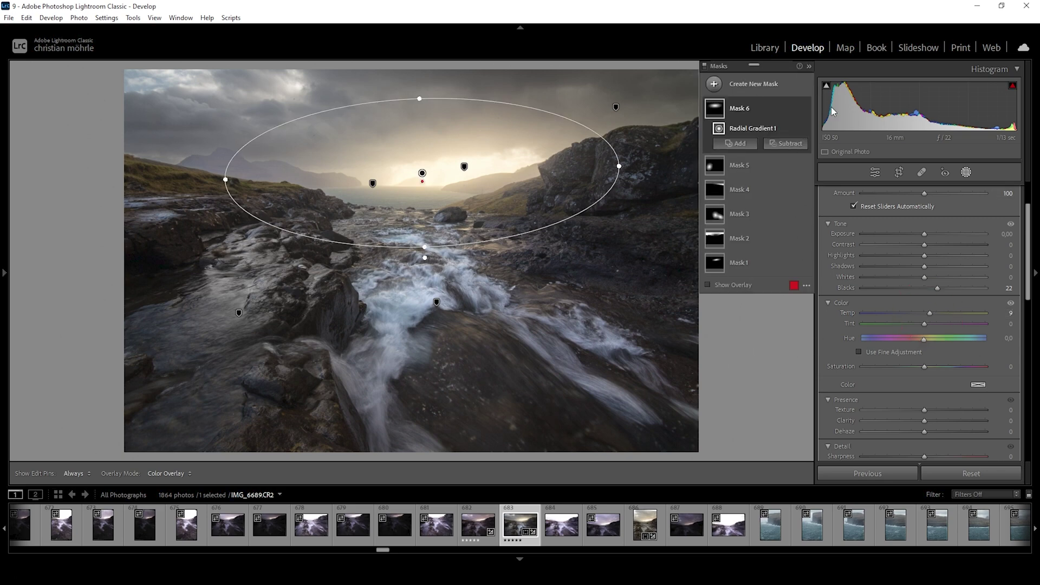
Step: Compare the photo with all masks off and on, then return to the Basic panel
left_click(705, 66)
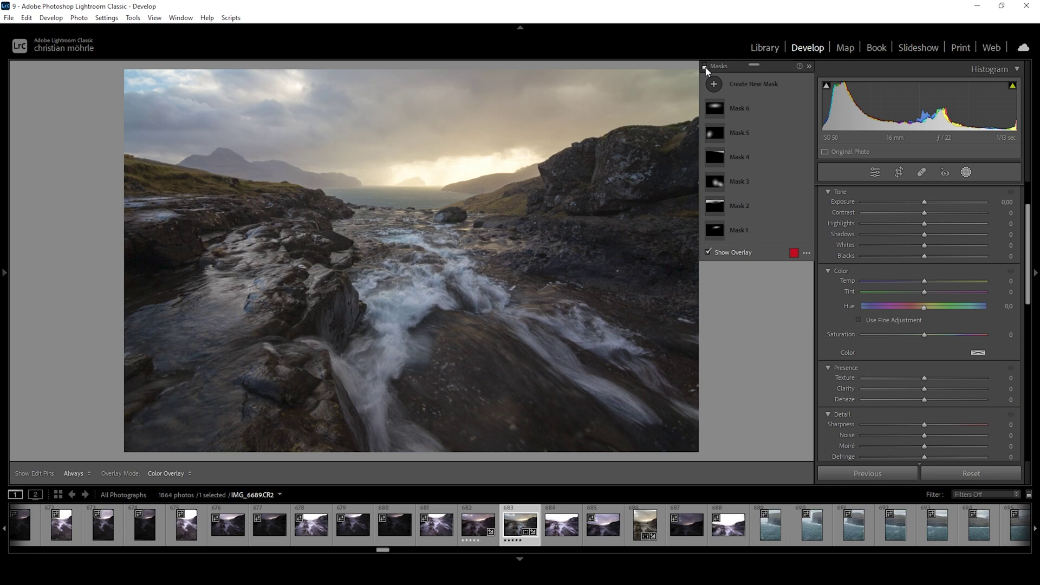
left_click(704, 66)
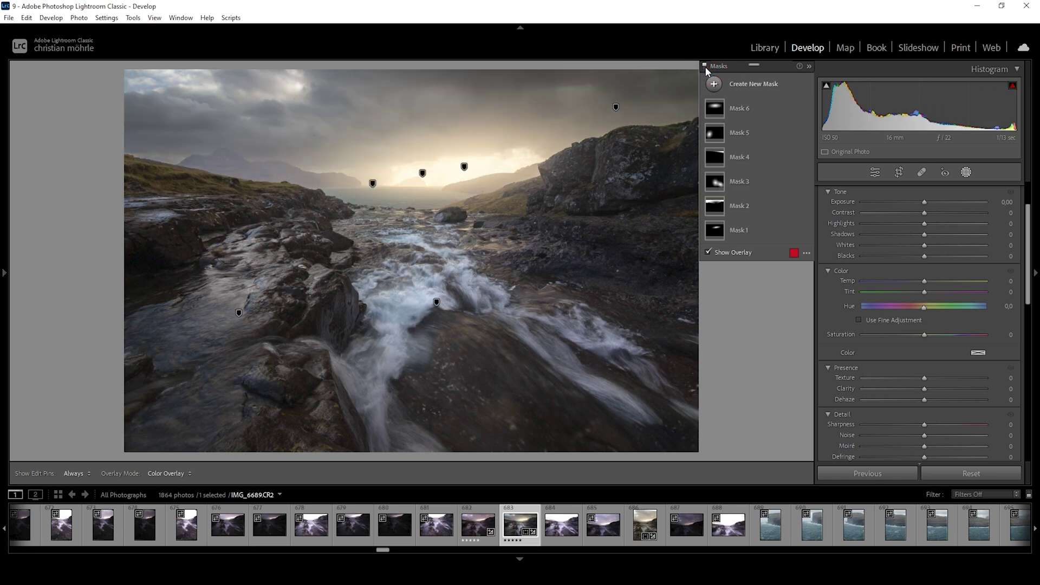
left_click(967, 173)
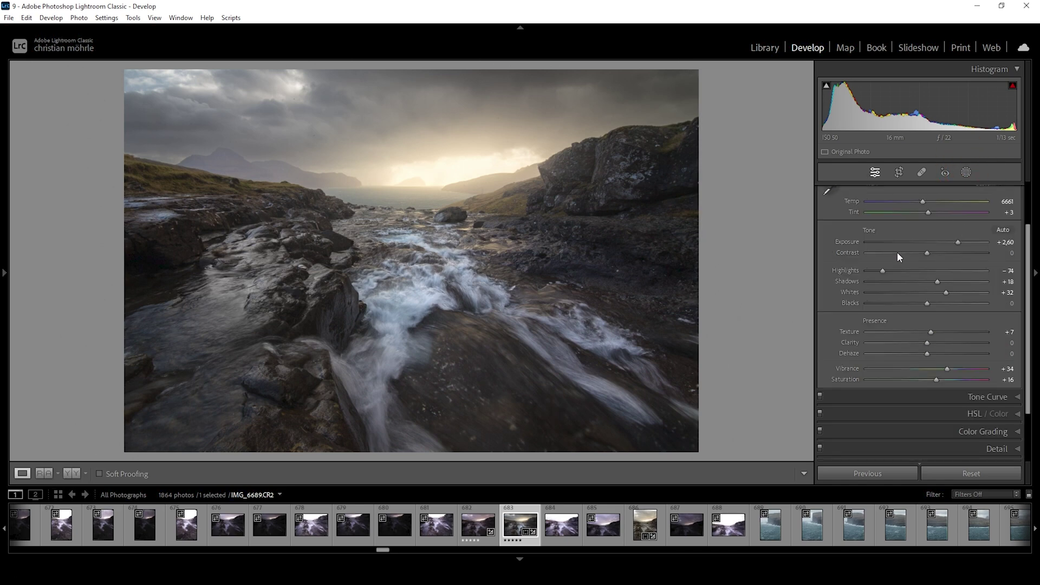
scroll(897, 252, "up", 2)
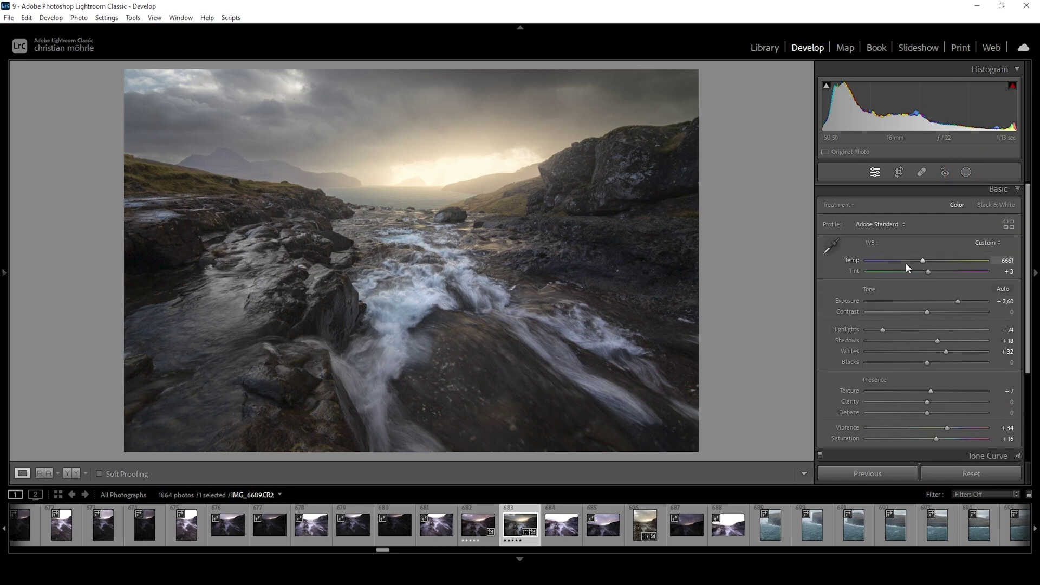
Step: In HSL, set Yellow hue −8 and saturation Orange +7, Yellow +21, Blue +17
scroll(905, 262, "down", 4)
left_click(951, 343)
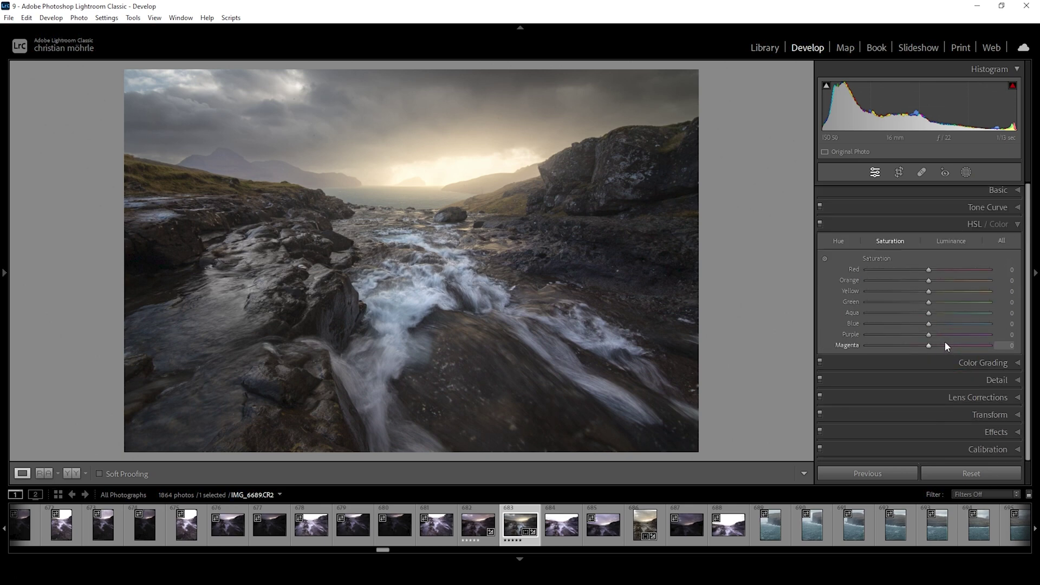
left_click(839, 241)
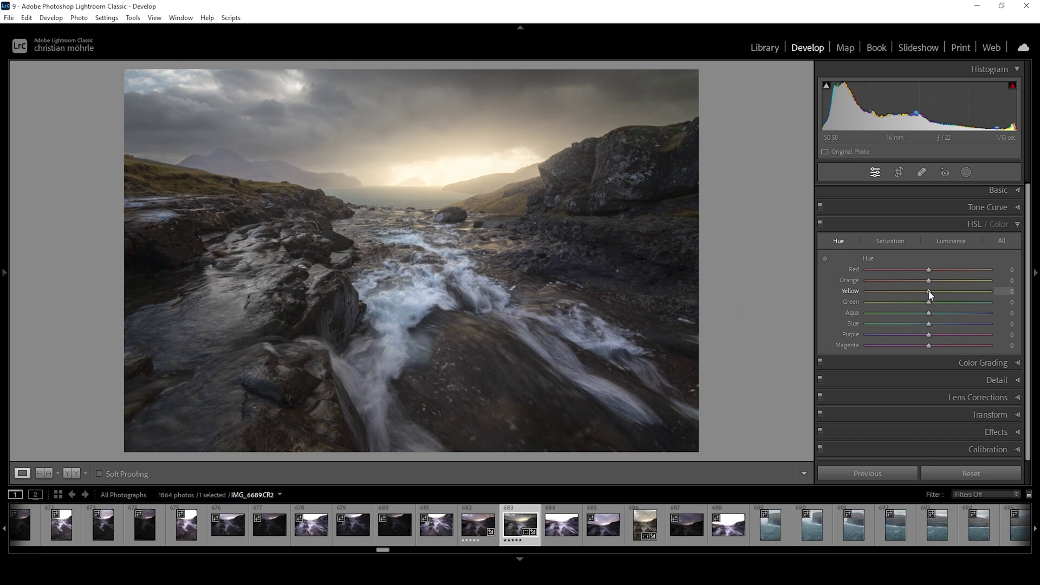
left_click_drag(930, 294, 921, 294)
left_click(887, 240)
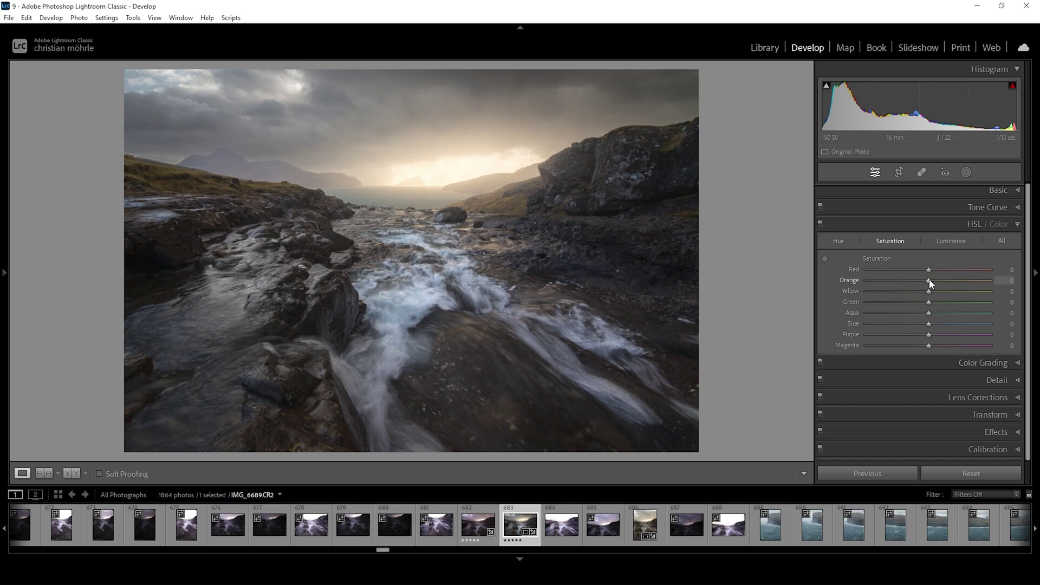
left_click_drag(929, 292, 939, 323)
Step: In Color Grading, warm the highlights (hue 25, more saturation) and midtones (hue 43, saturation 11)
left_click(1017, 224)
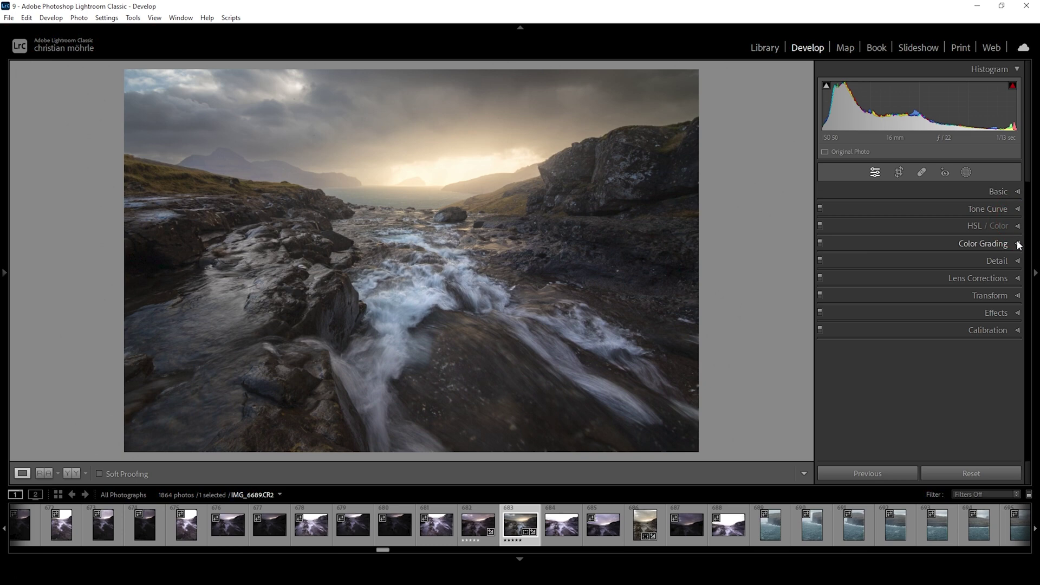
left_click(1018, 244)
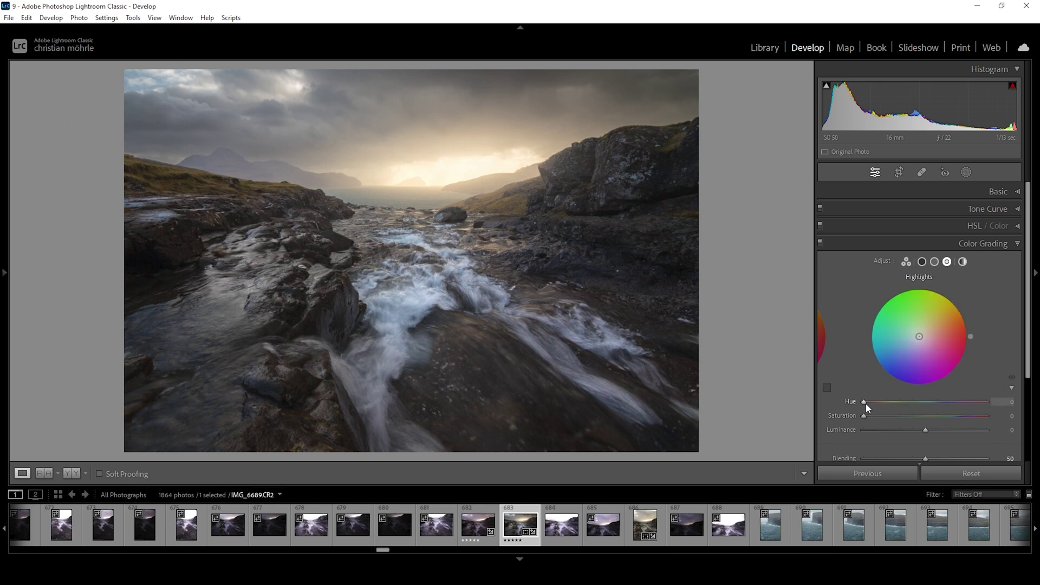
left_click_drag(866, 404, 879, 405)
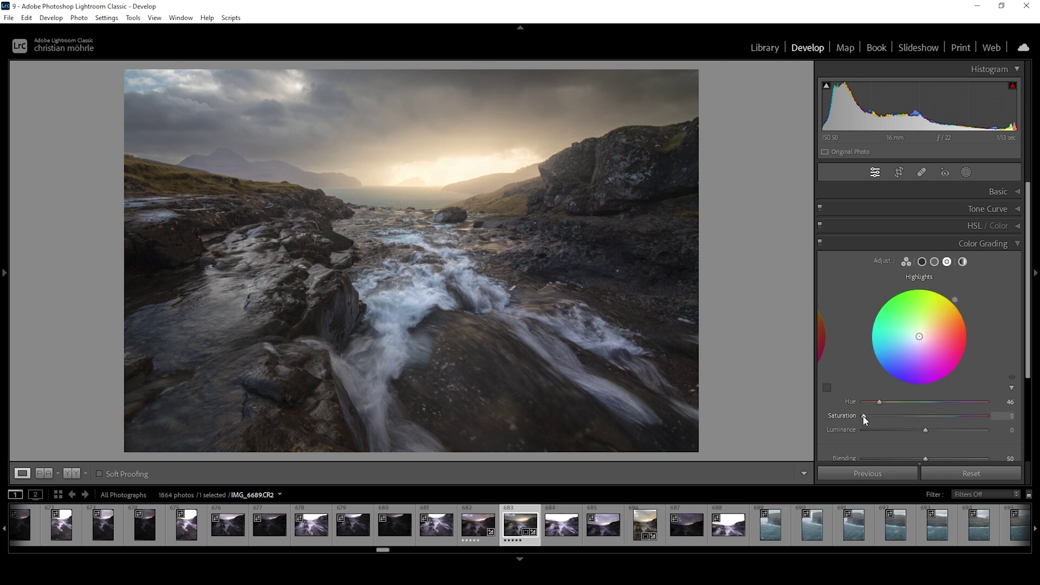
left_click_drag(864, 417, 885, 418)
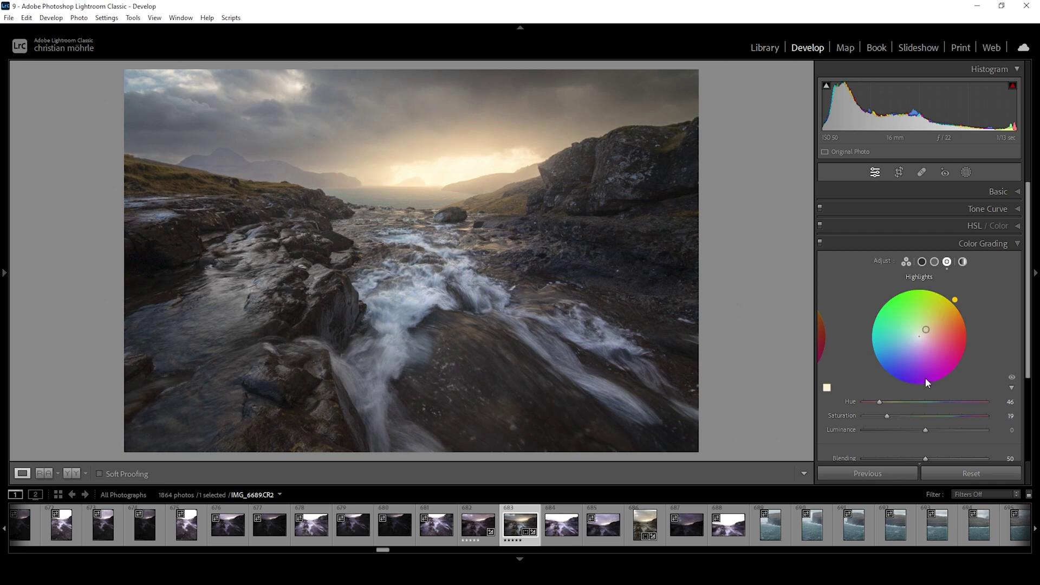
left_click(935, 262)
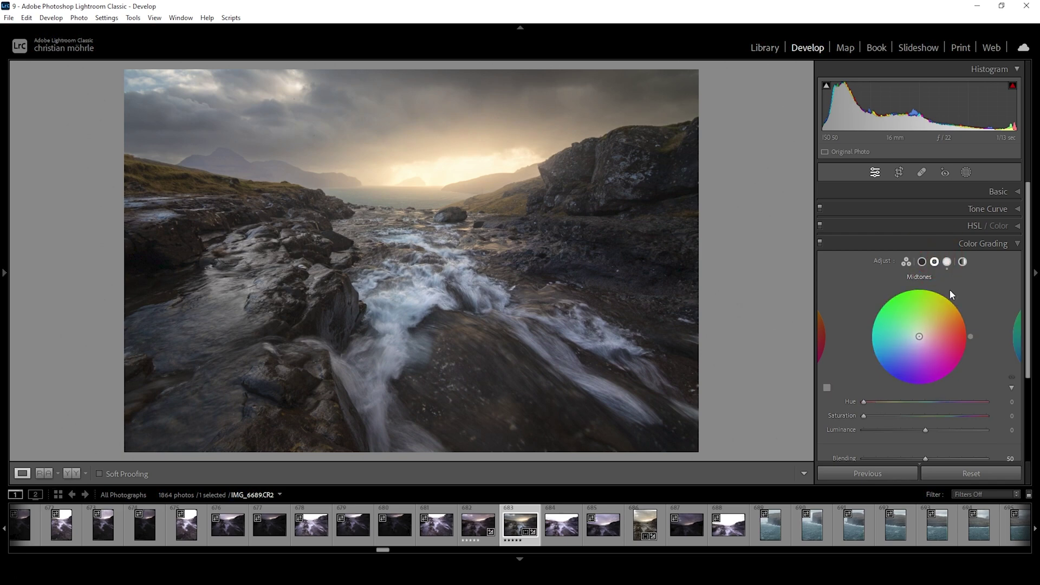
mouse_move(863, 403)
left_mouse_down()
mouse_move(880, 404)
mouse_move(868, 417)
mouse_move(878, 417)
left_mouse_up()
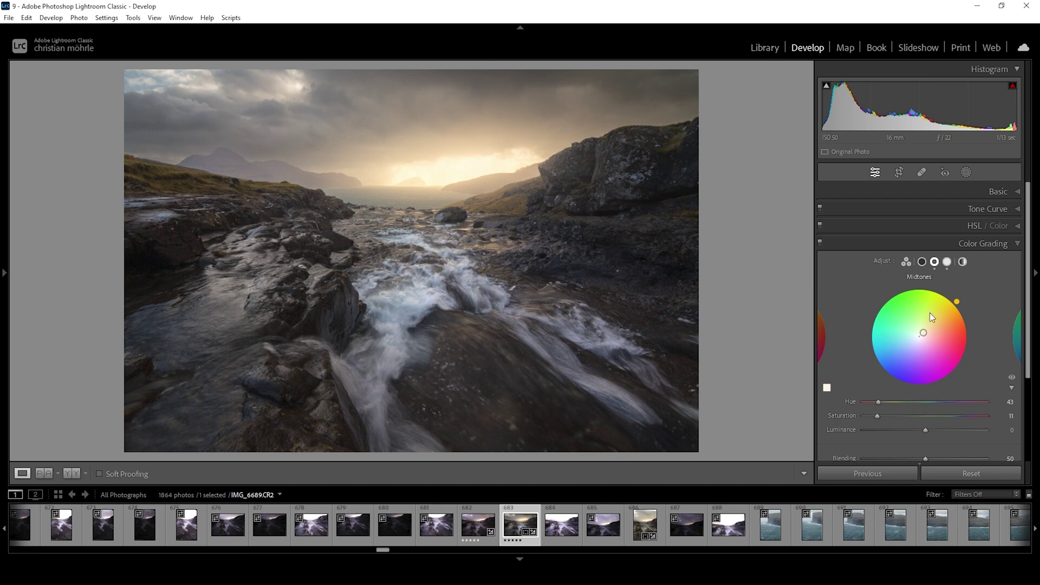
Step: Tint the shadows blue with hue 232 and saturation 6
left_click(921, 262)
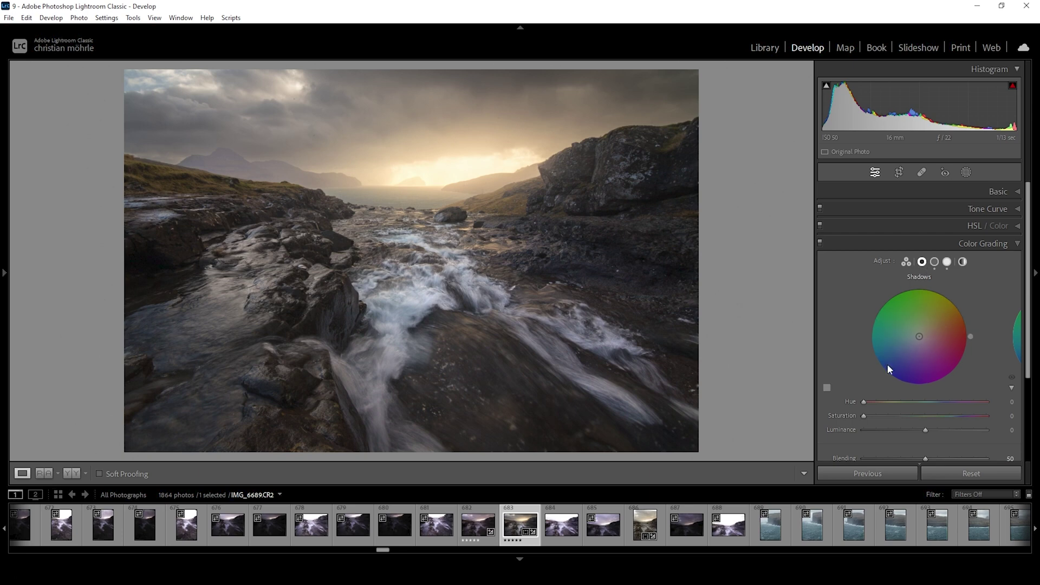
left_click_drag(866, 402, 944, 411)
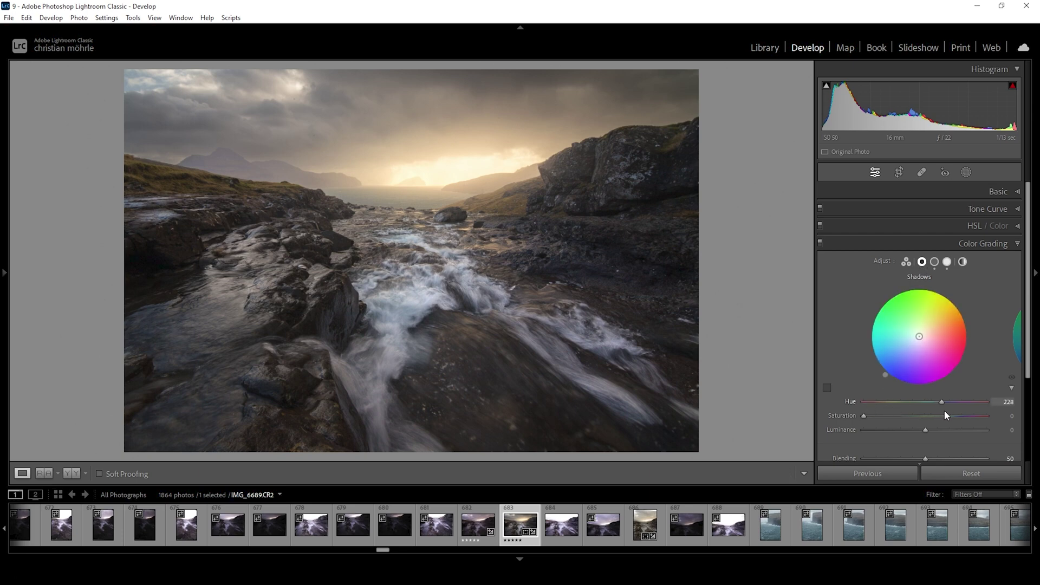
left_click_drag(944, 411, 946, 410)
left_click_drag(863, 416, 869, 418)
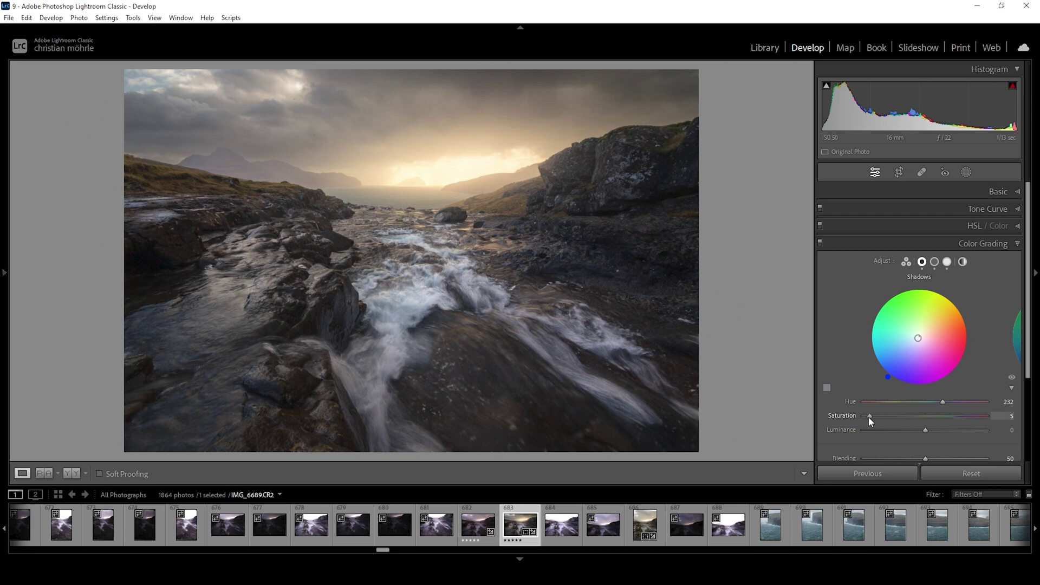
left_click_drag(869, 417, 871, 417)
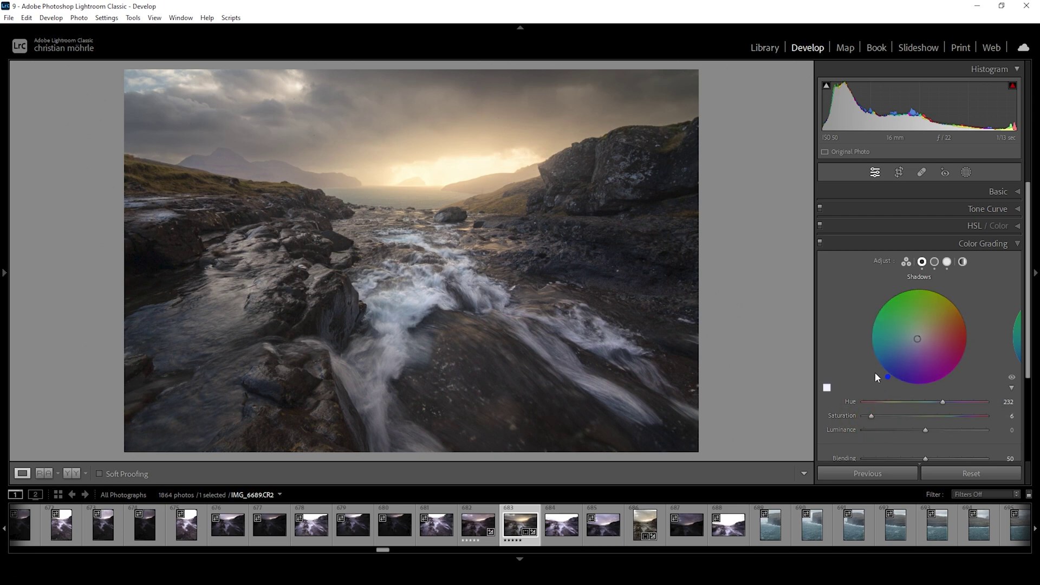
left_click(944, 243)
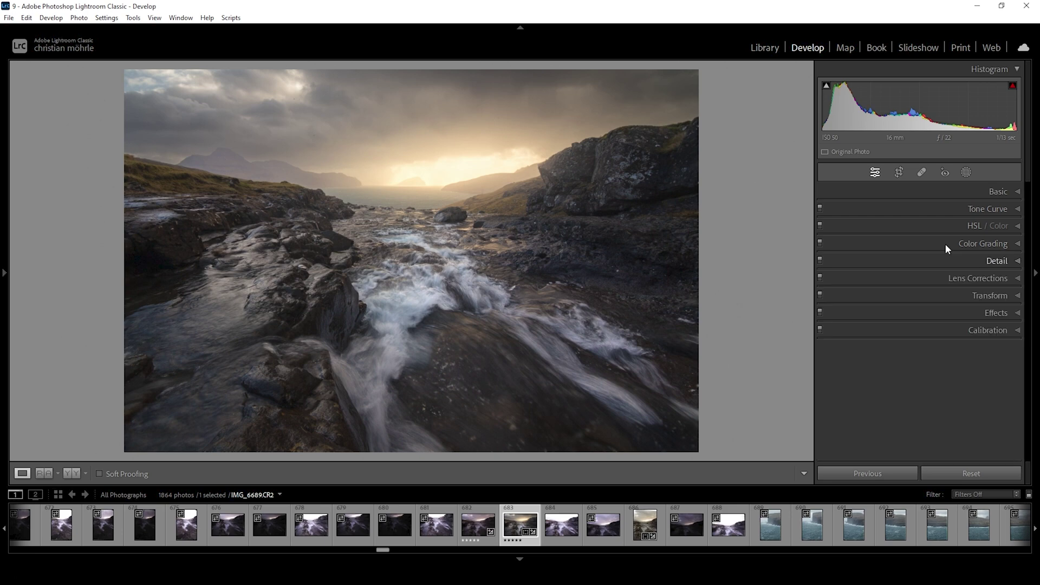
Step: Set the Calibration Blue Primary to Hue −21 and Saturation +88
left_click(1015, 330)
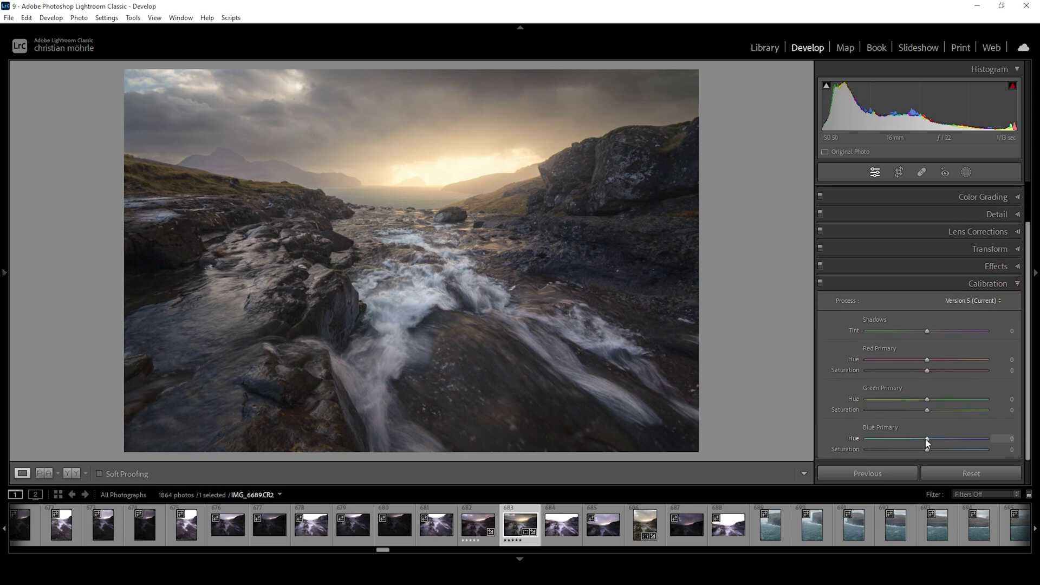
left_click_drag(926, 442, 919, 442)
left_click_drag(919, 442, 981, 452)
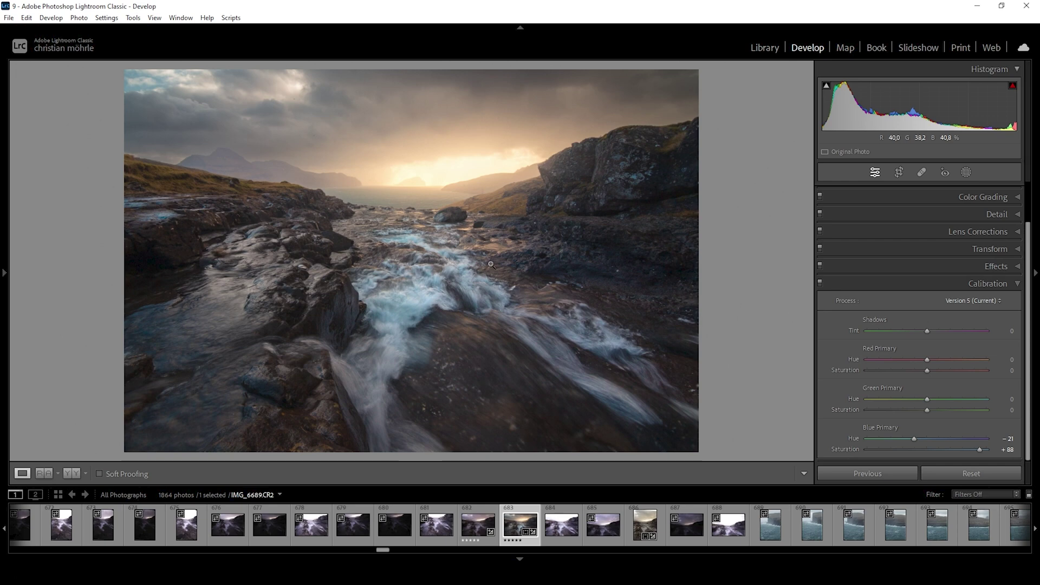
left_click(1006, 285)
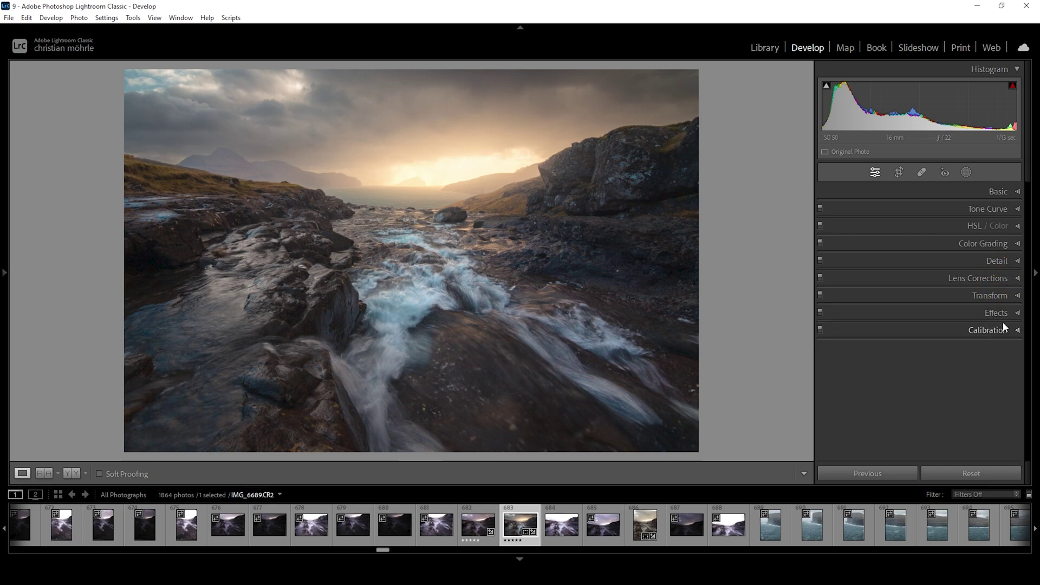
Step: Sharpen with Amount 106, Radius 0,5, Detail 100, Masking 78, and view Before/After side by side
left_click(1006, 260)
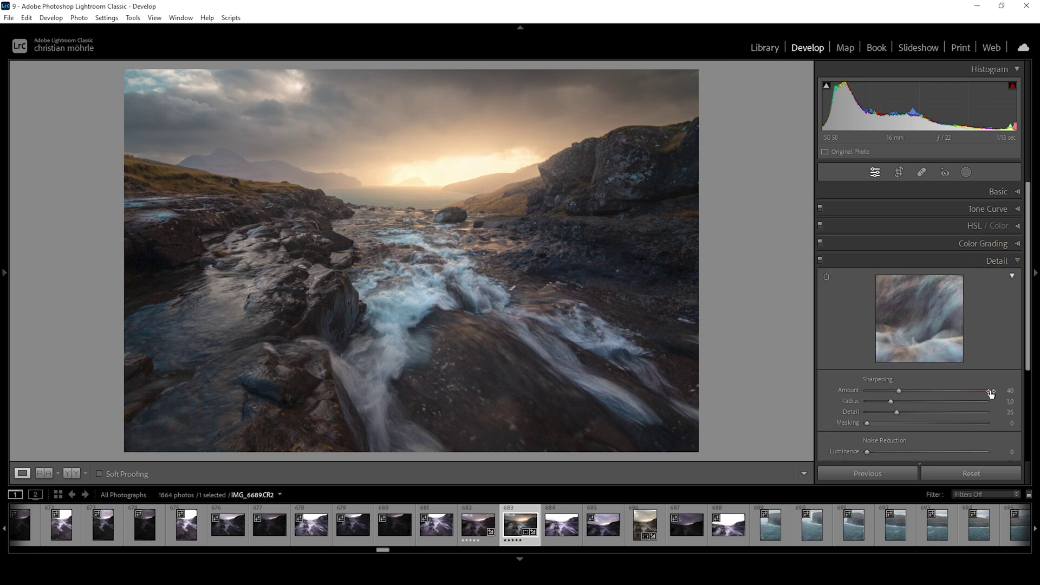
left_click_drag(896, 403, 986, 412)
left_click(906, 412)
left_click_drag(867, 422, 960, 424)
left_click_drag(907, 394, 916, 394)
left_click_drag(947, 389, 955, 389)
left_click(71, 473)
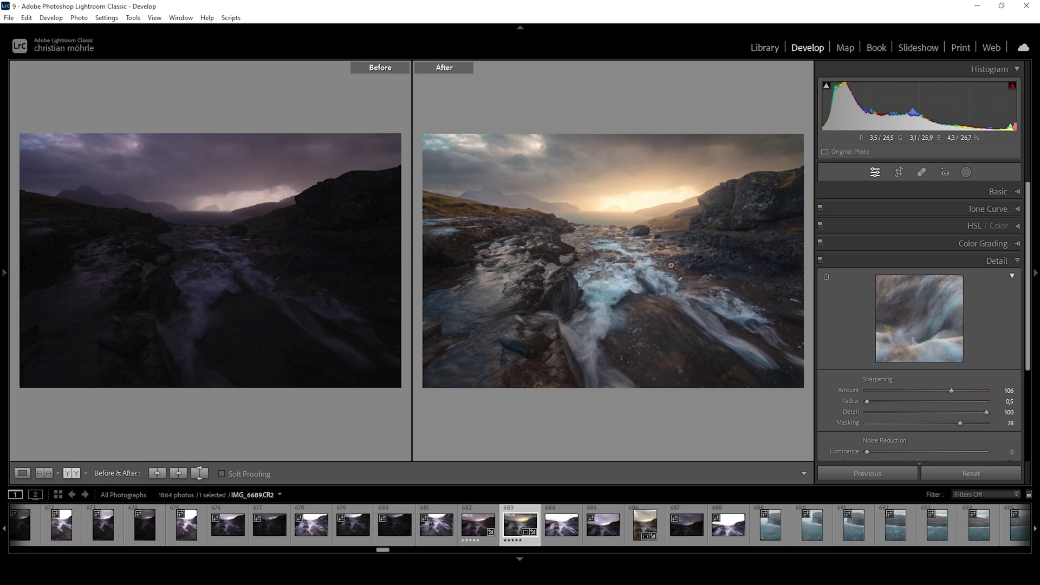
Step: Send the edited river photo from loupe view to Adobe Photoshop 2023 for editing
key("y")
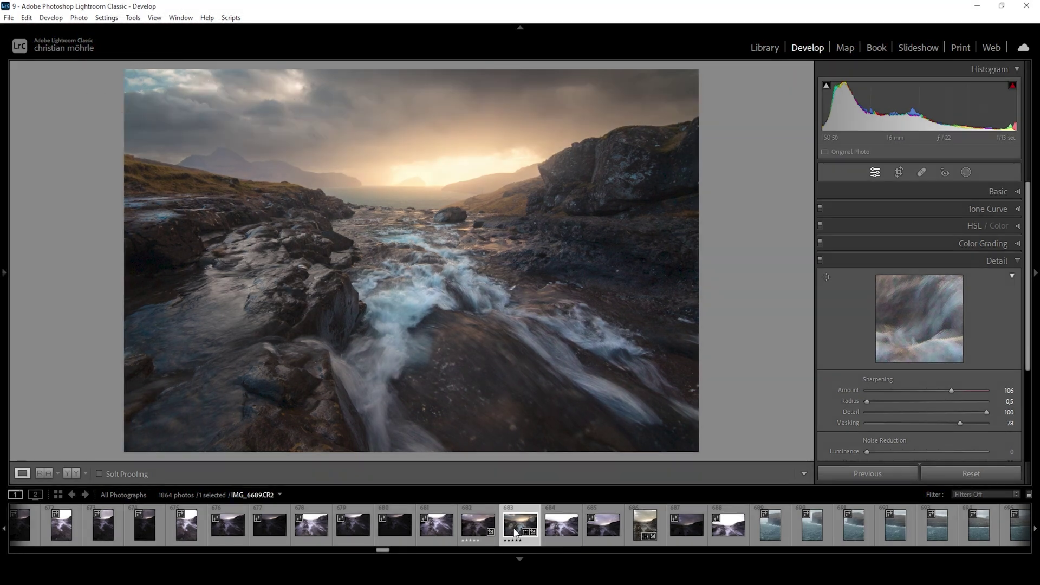
right_click(511, 521)
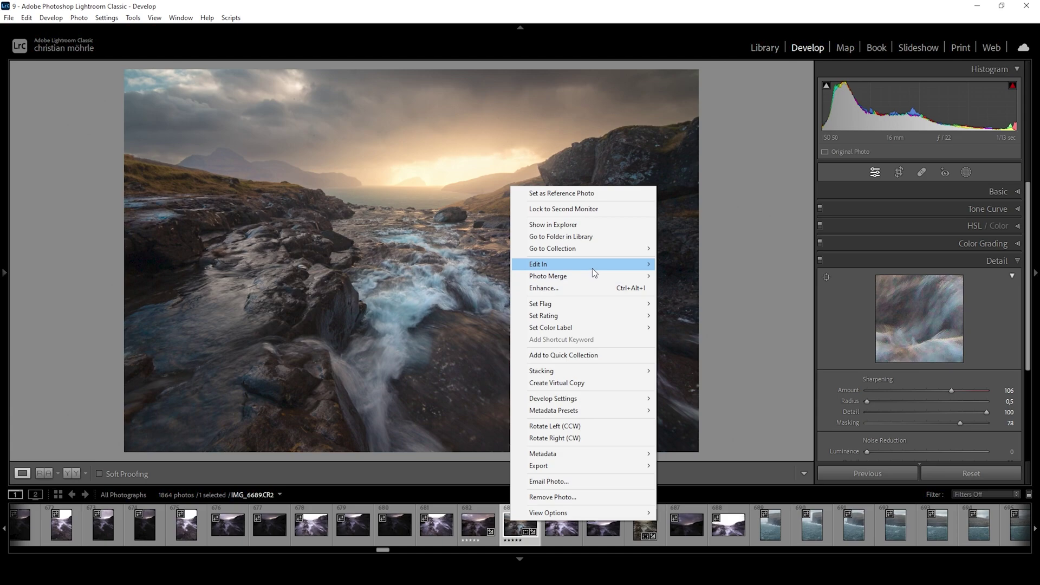
mouse_move(592, 267)
left_click(703, 265)
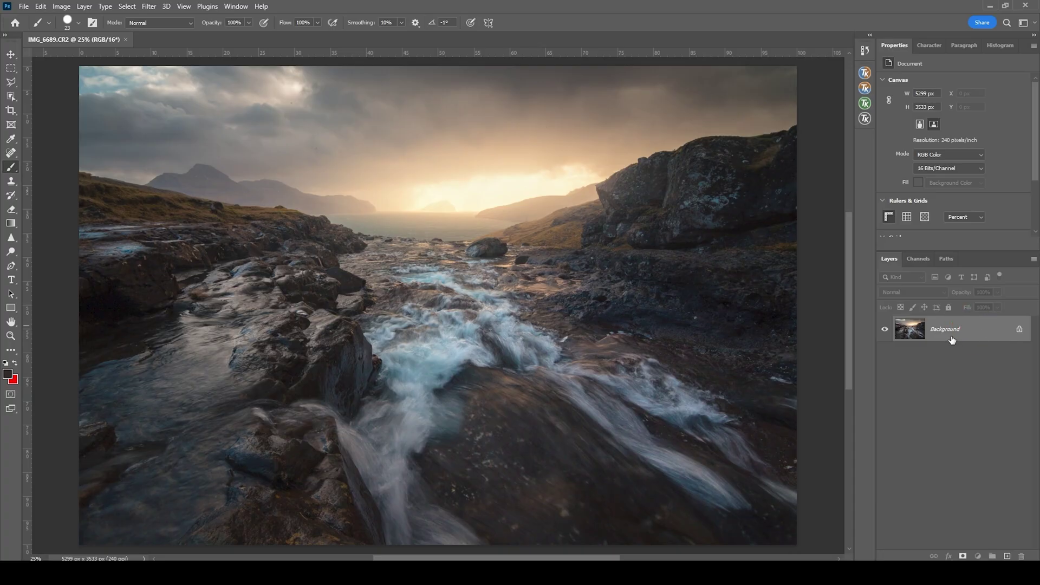
Step: Duplicate the Background into Layer 1 and zoom into the upper-left sky
key("ctrl+j")
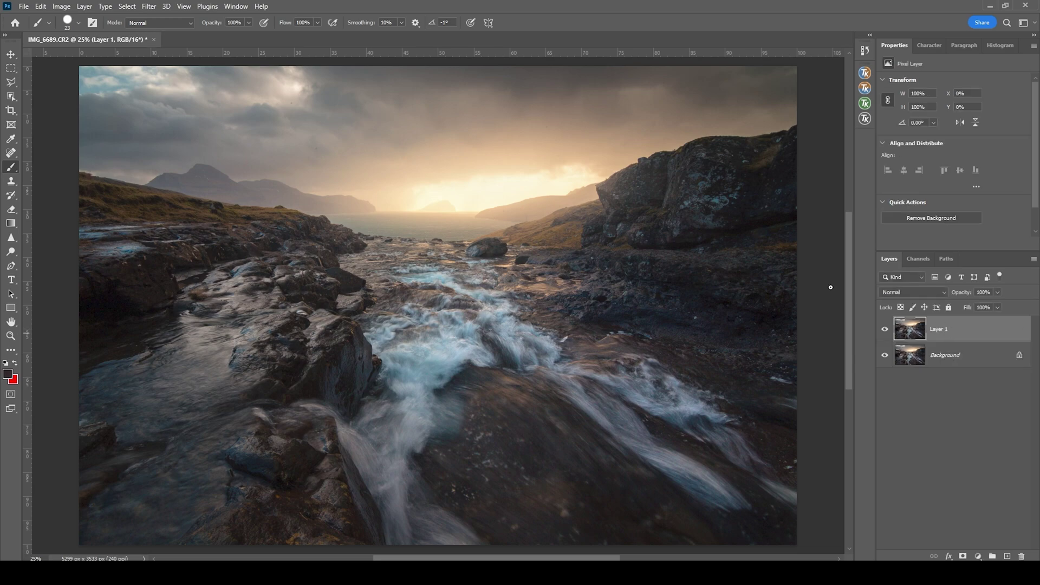
left_click_drag(139, 95, 224, 121)
scroll(224, 121, "left", 3)
scroll(223, 121, "up", 1)
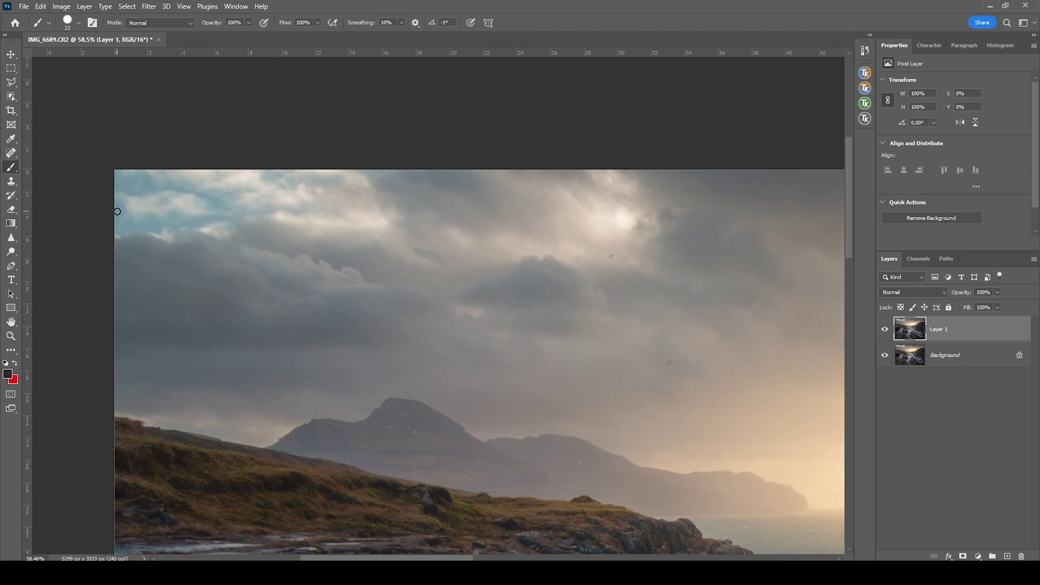
Step: Outline the blue sky gap at the upper left with the Polygonal Lasso
key("l")
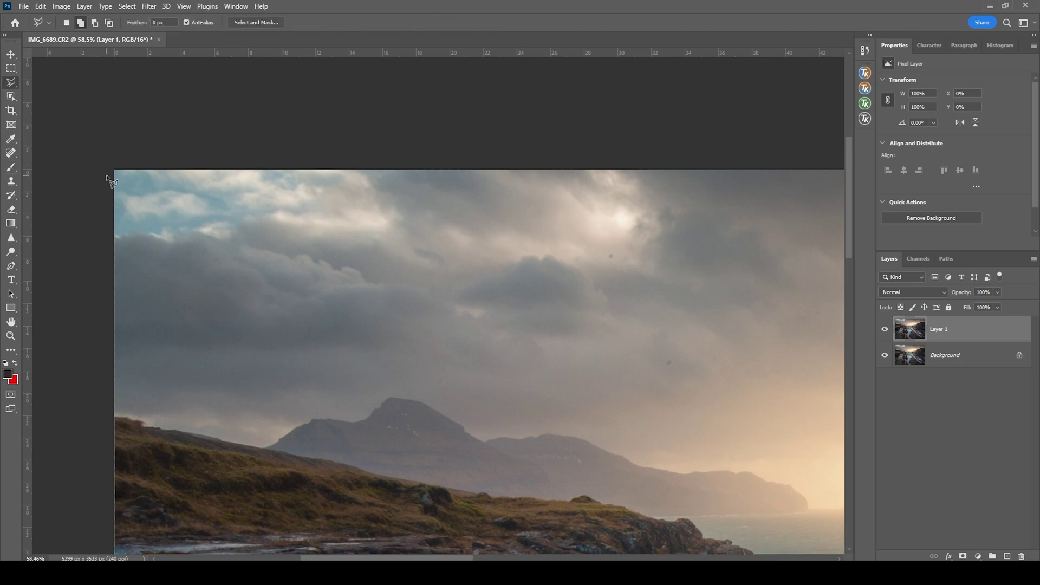
left_click(109, 165)
left_click(109, 252)
left_click(195, 248)
left_click(265, 233)
left_click(348, 232)
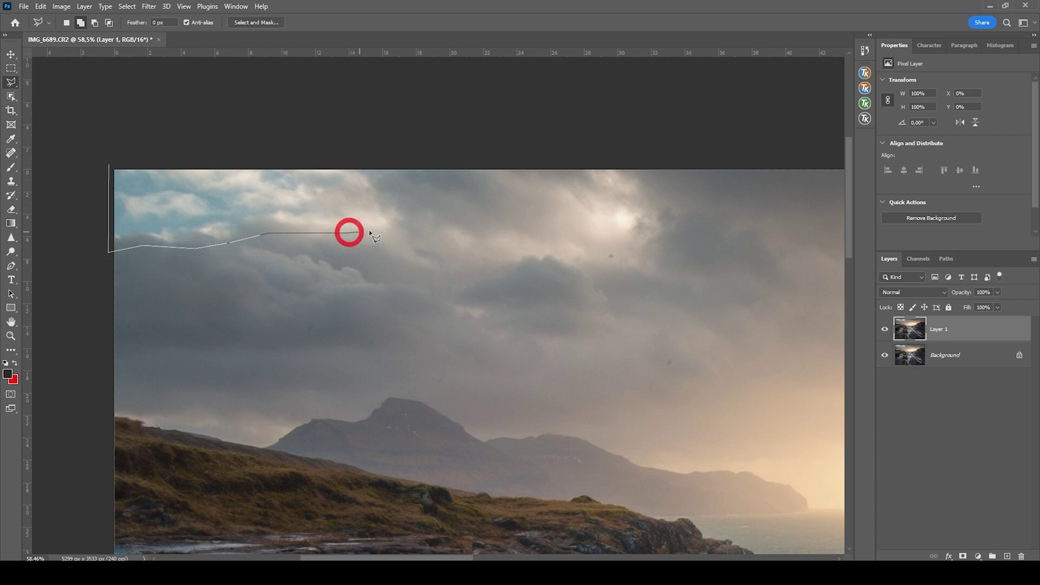
left_click(398, 227)
left_click(377, 157)
left_click(109, 165)
Step: Content-Aware fill the selected gap with cloud and deselect
key("shift+BackSpace")
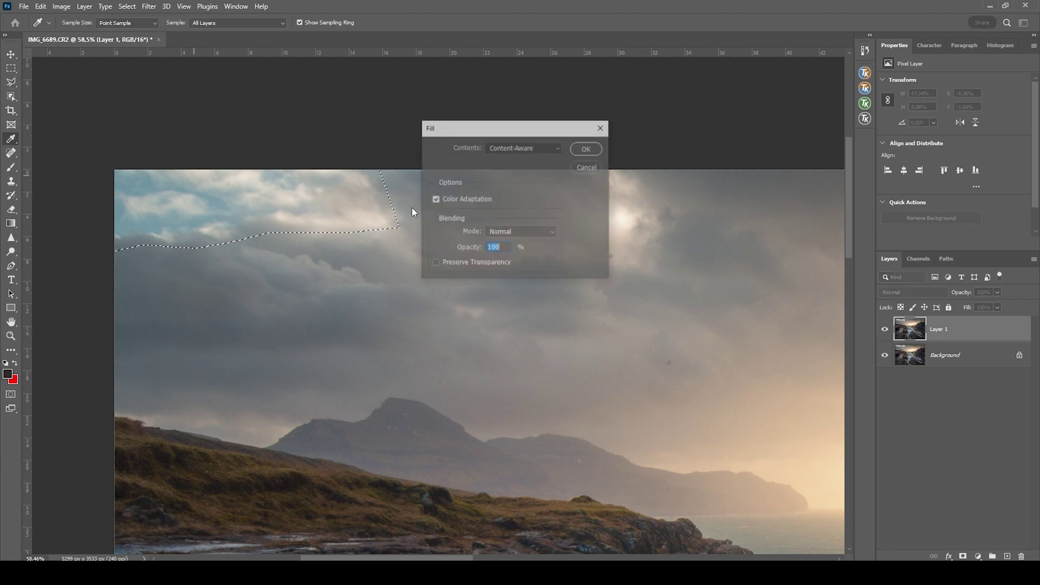
left_click(586, 148)
key("ctrl+d")
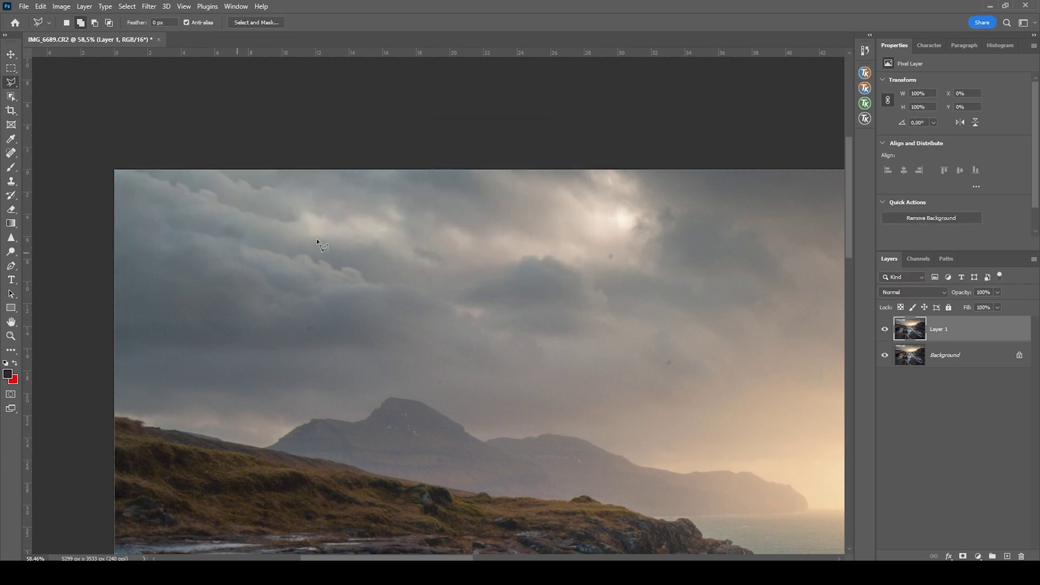
left_click(11, 181)
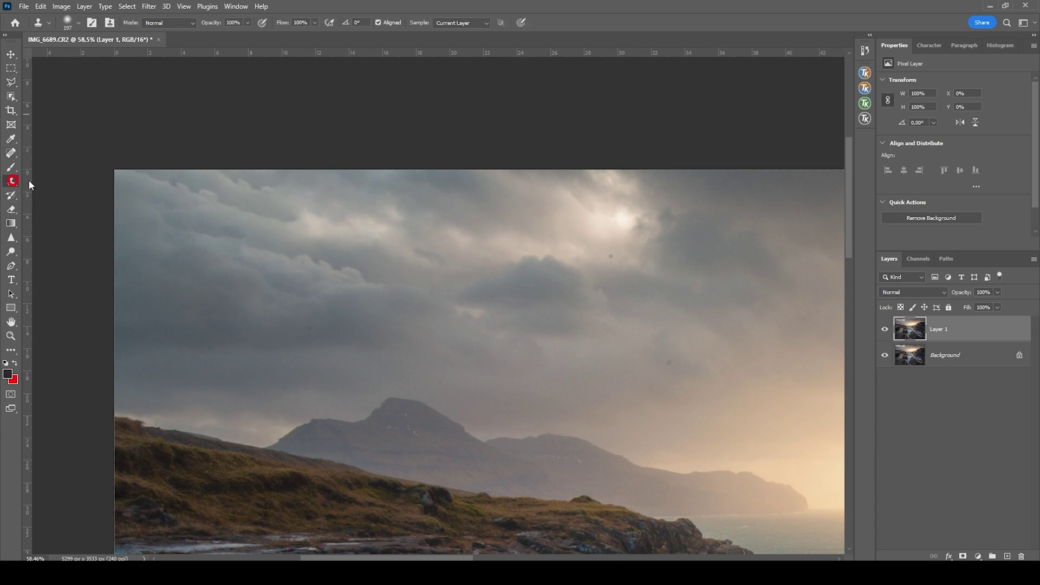
right_click(294, 223, "alt")
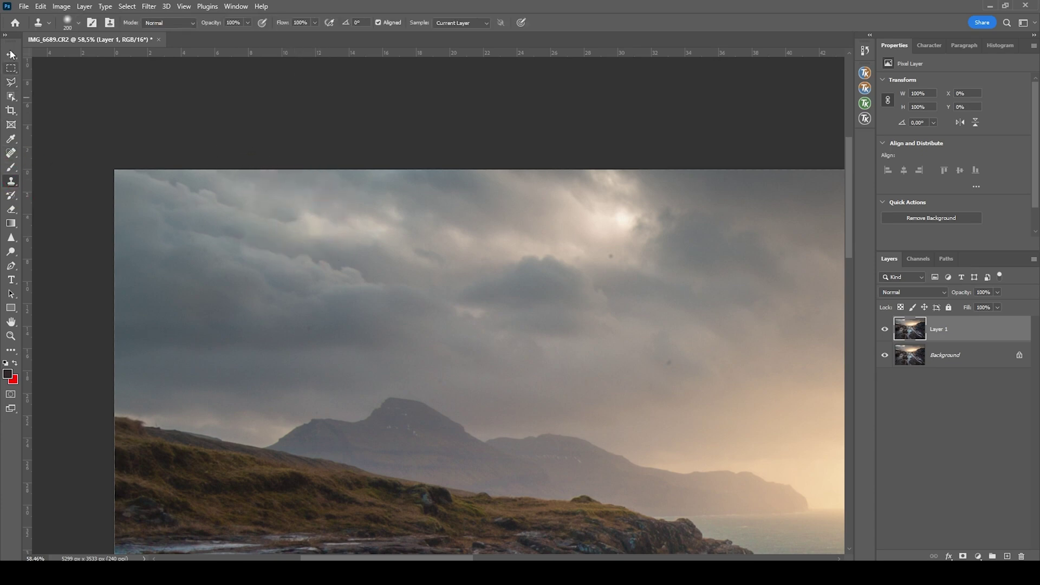
scroll(585, 325, "down", 3)
scroll(609, 318, "up", 2)
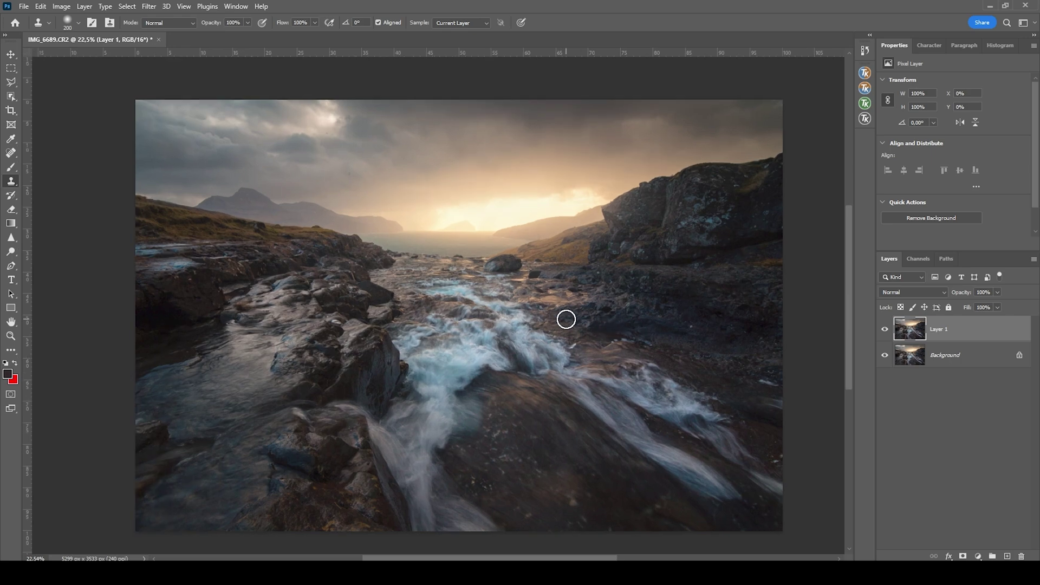
scroll(565, 320, "down", 1)
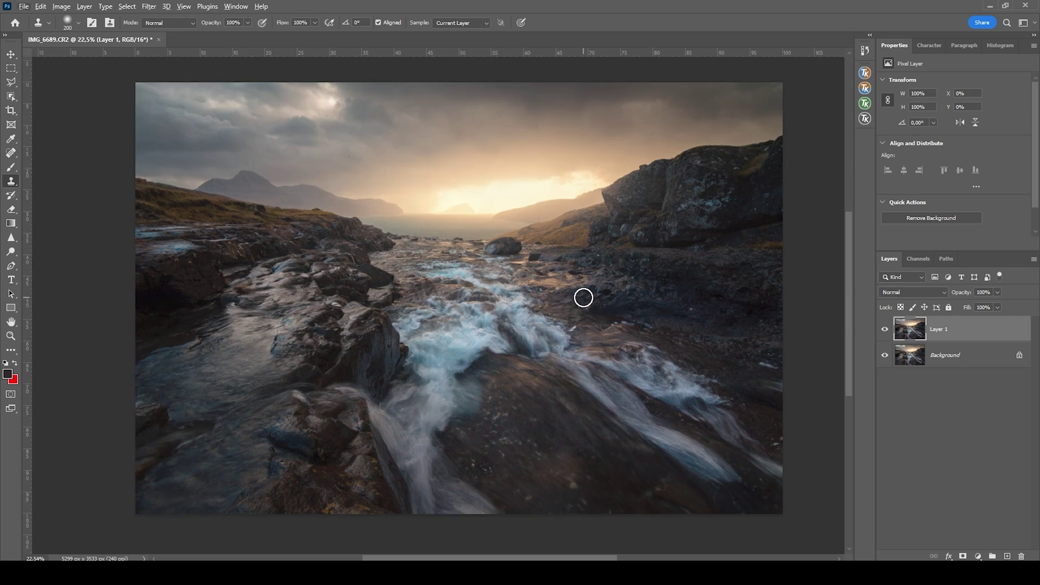